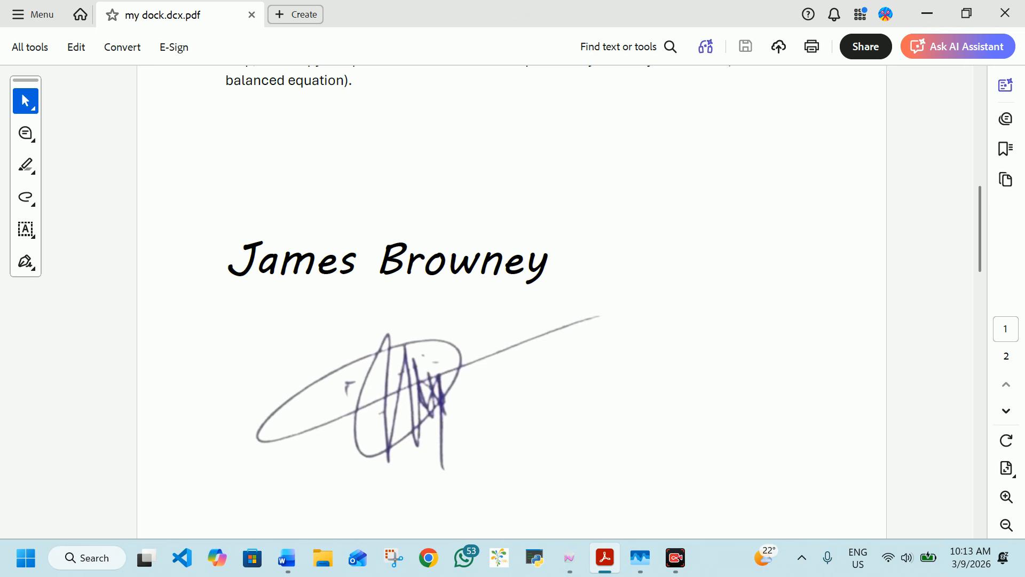
# Examine the handwritten name and signature beneath the text on page 1 of the my dock.dcx PDF.
pyautogui.scroll(-2, 513, 267)
pyautogui.scroll(2, 512, 267)
pyautogui.scroll(1, 513, 294)
pyautogui.scroll(4, 512, 299)
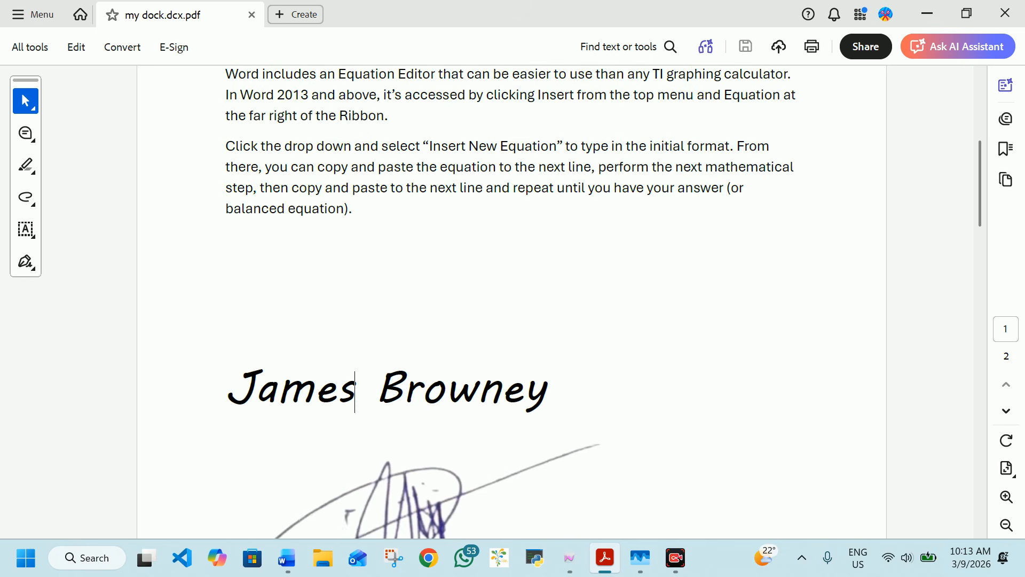
pyautogui.scroll(-2, 513, 299)
pyautogui.scroll(-4, 513, 299)
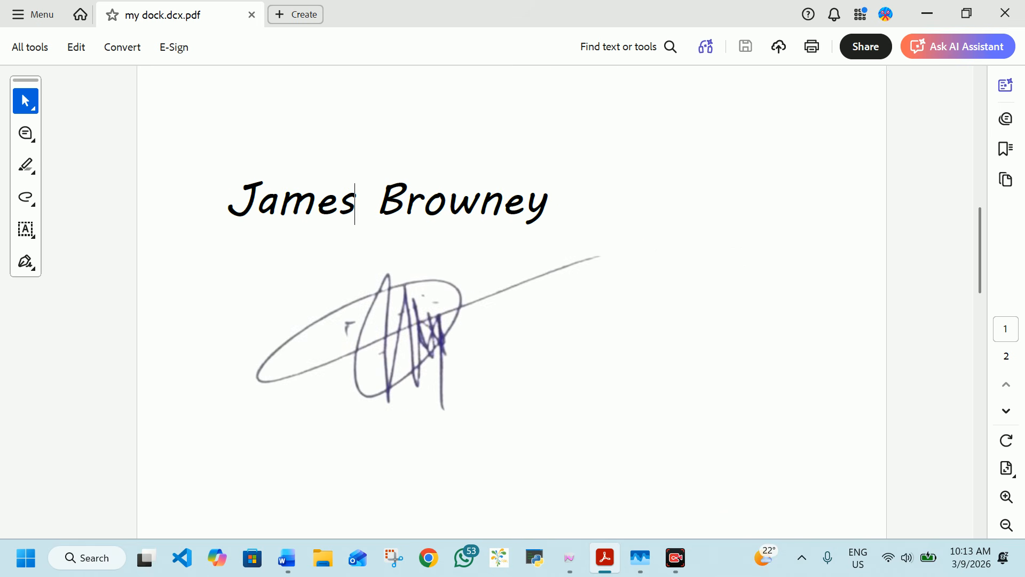
pyautogui.scroll(-1, 513, 293)
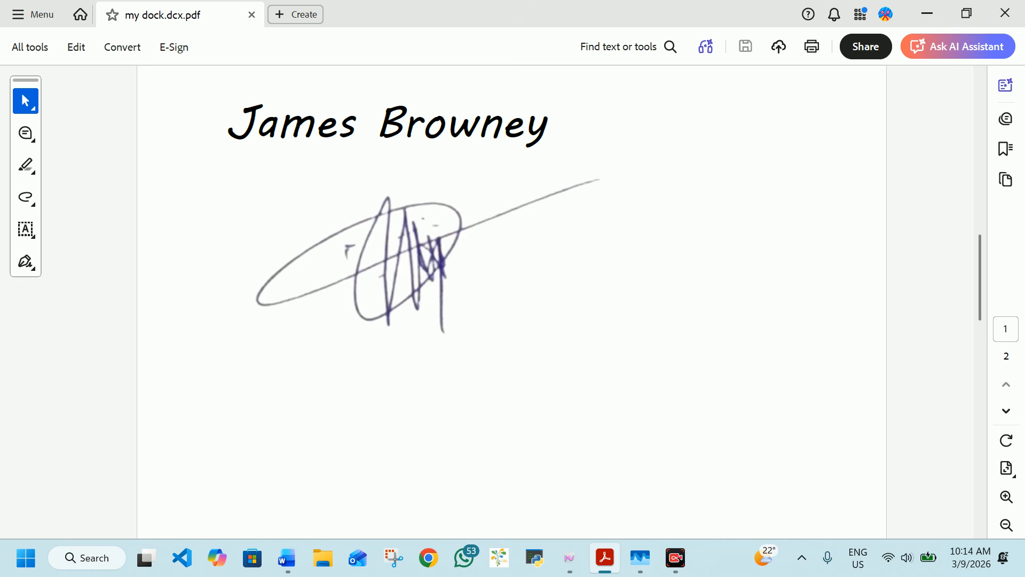
# Switch to the my dock.dcx document in Word and review its text, handwritten-style name and signature image.
pyautogui.hotkey('alt', 'Tab')
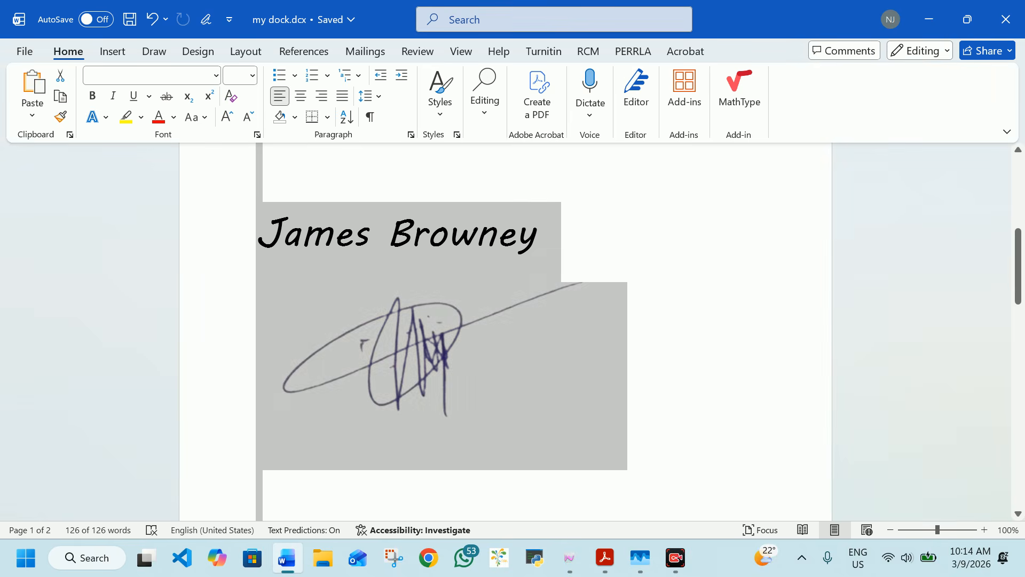
pyautogui.click(602, 431)
pyautogui.scroll(5, 505, 331)
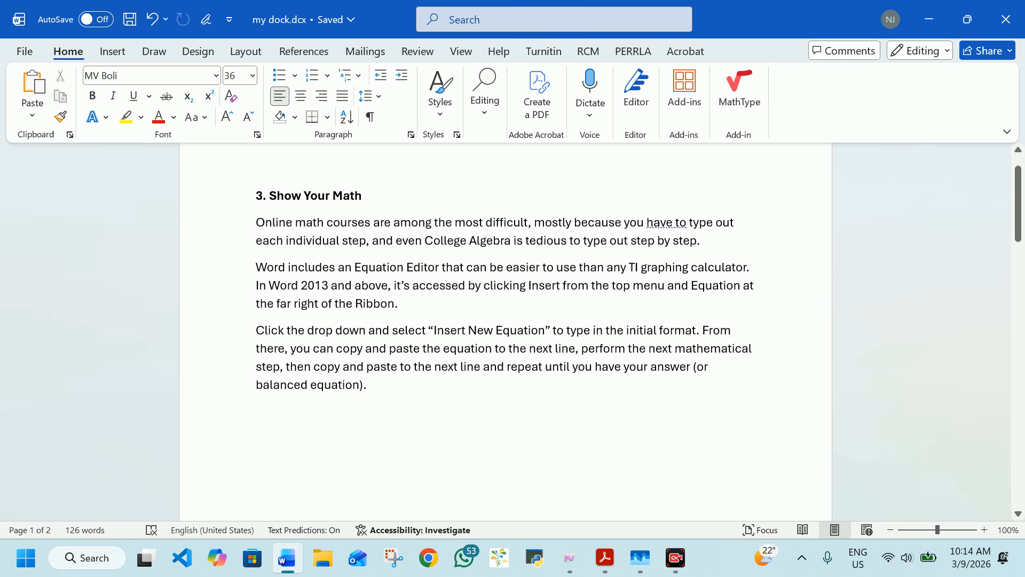
pyautogui.scroll(2, 505, 331)
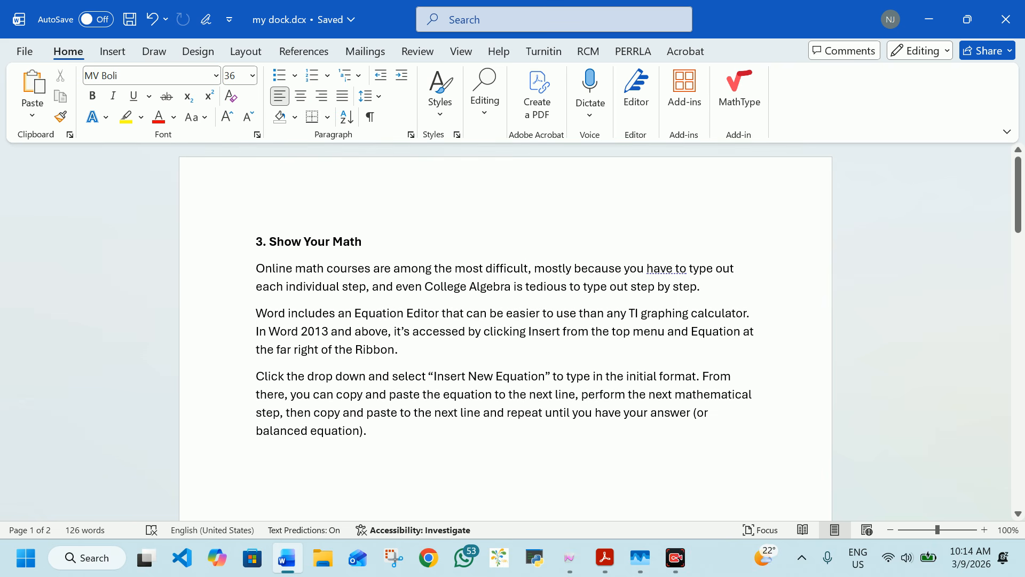
pyautogui.scroll(-7, 505, 331)
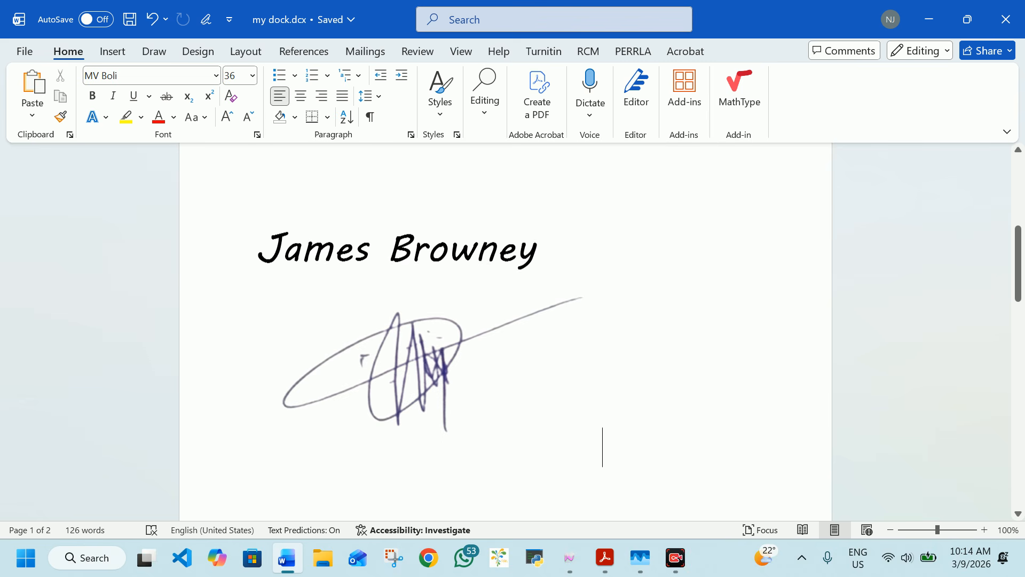
pyautogui.scroll(-1, 602, 362)
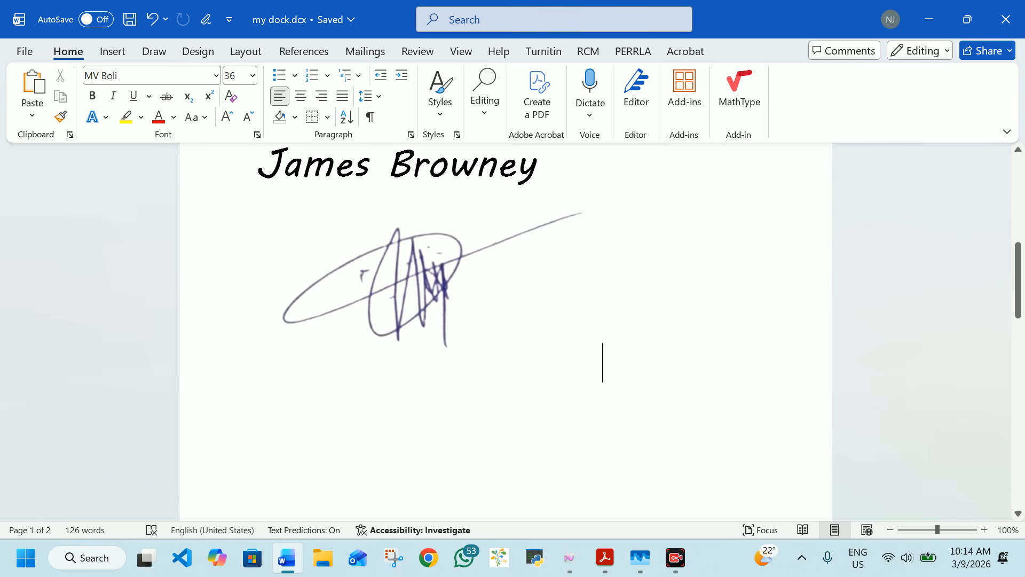
pyautogui.scroll(-2, 602, 362)
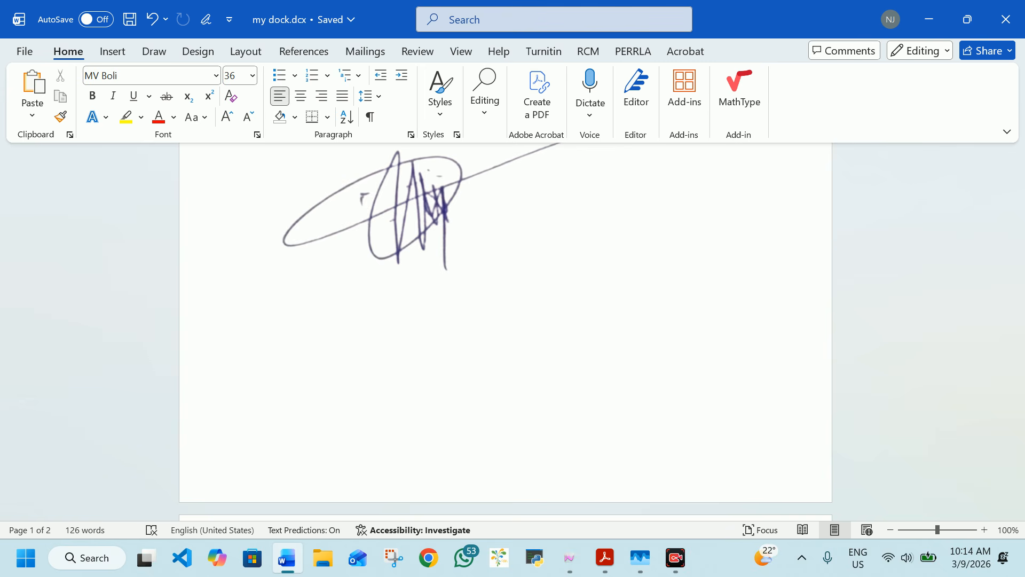
pyautogui.scroll(2, 505, 320)
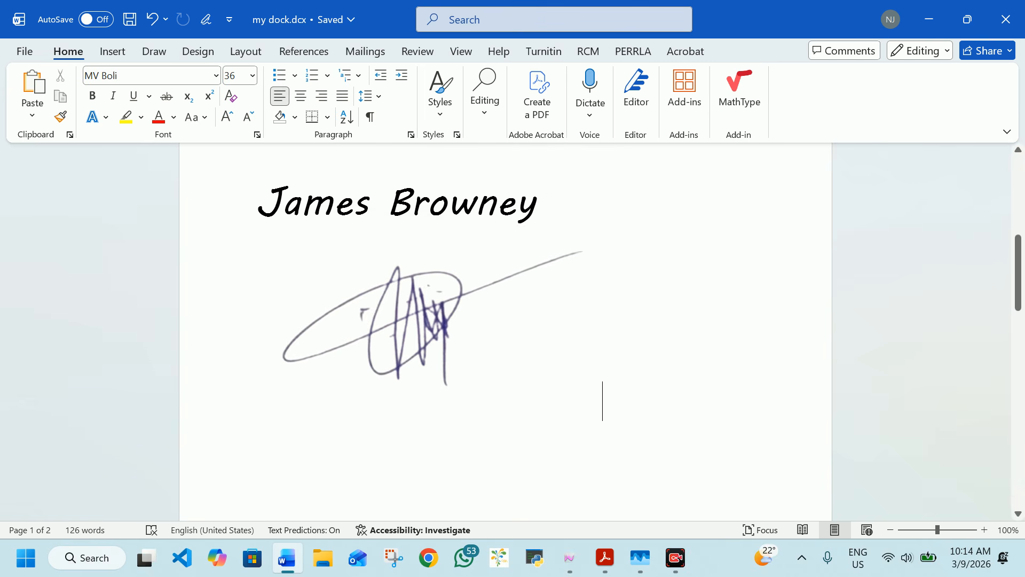
pyautogui.scroll(2, 505, 320)
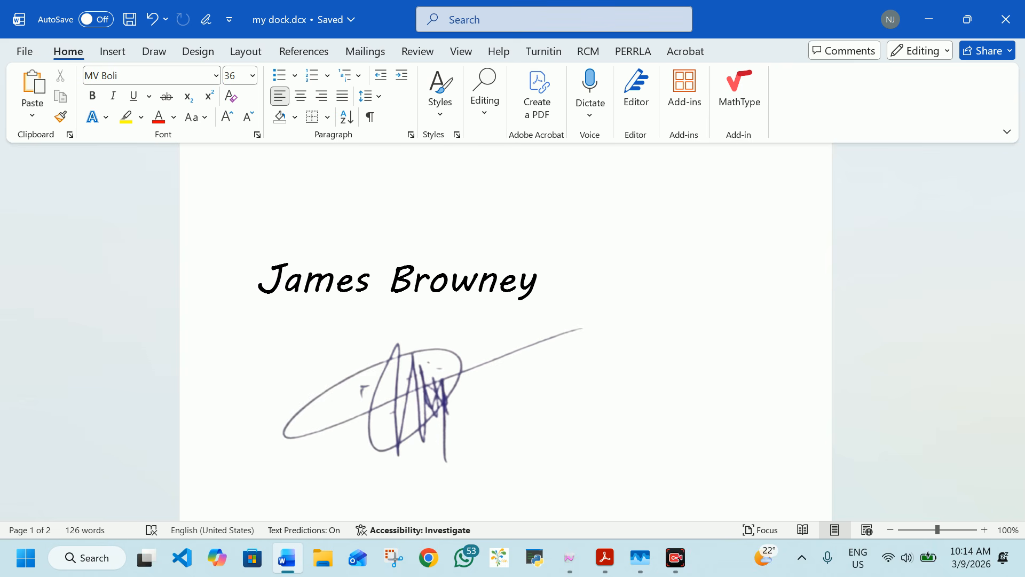
# Close the my dock.dcx document and exit Word, returning to the PDF.
pyautogui.click(1005, 19)
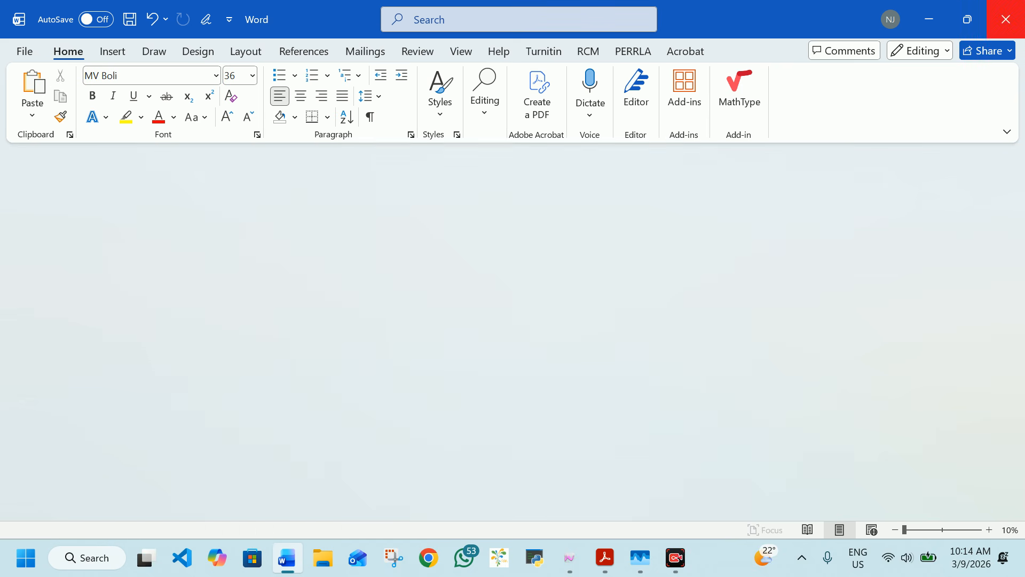
pyautogui.click(1005, 20)
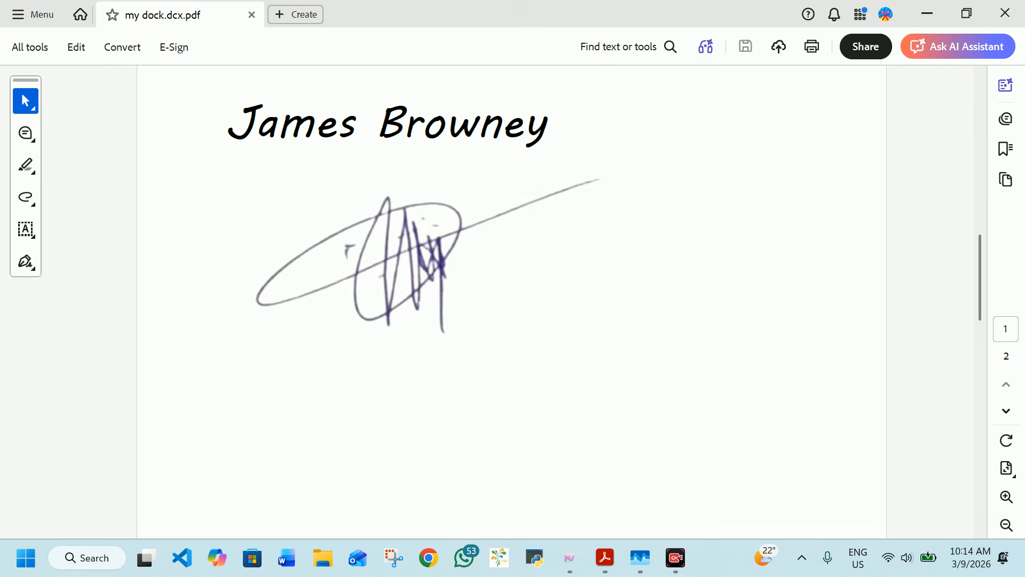
pyautogui.scroll(-10, 511, 302)
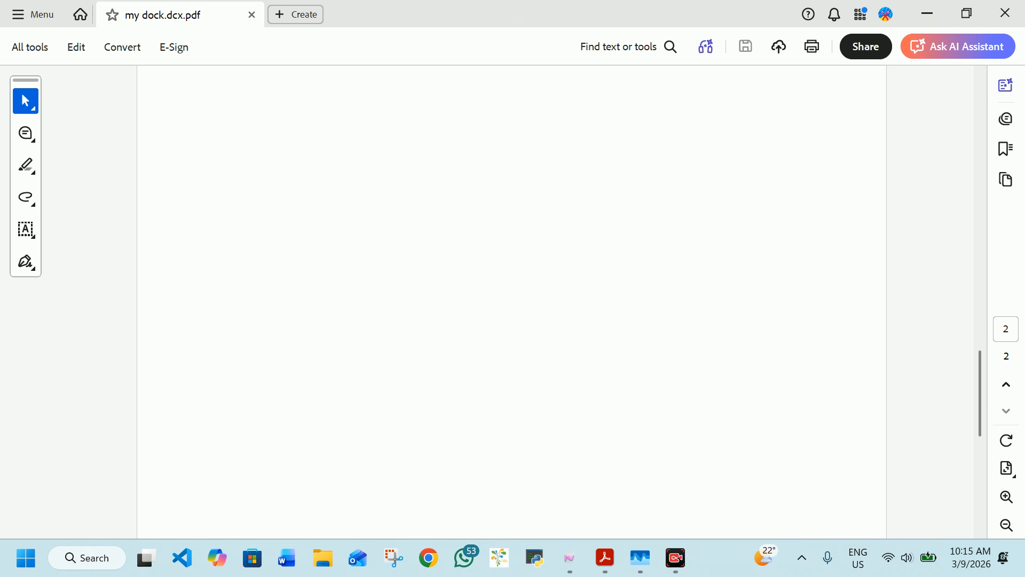
# Switch to Chrome with the Your Chrome profile and open the remove.bg website.
pyautogui.click(428, 558)
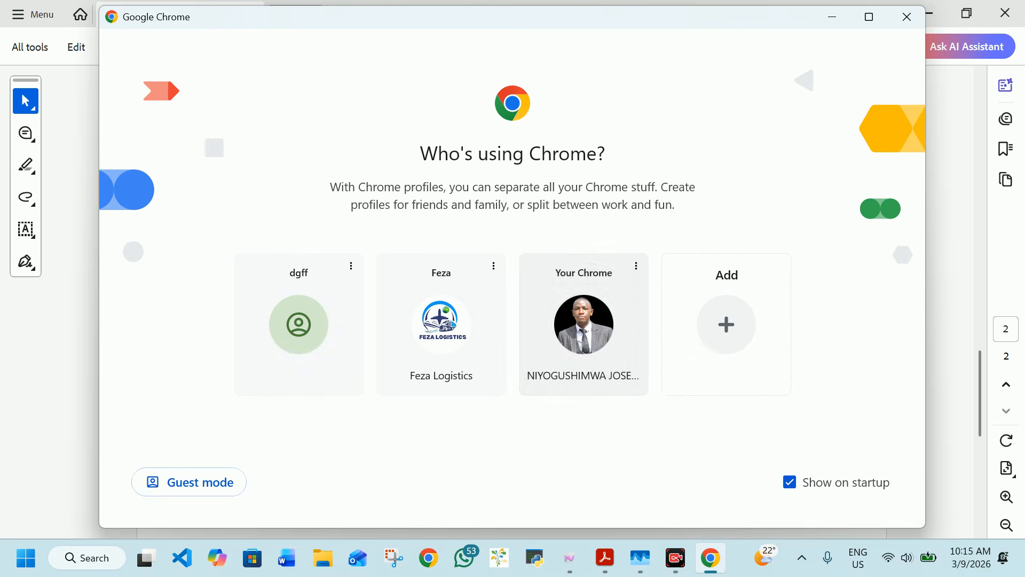
pyautogui.click(586, 323)
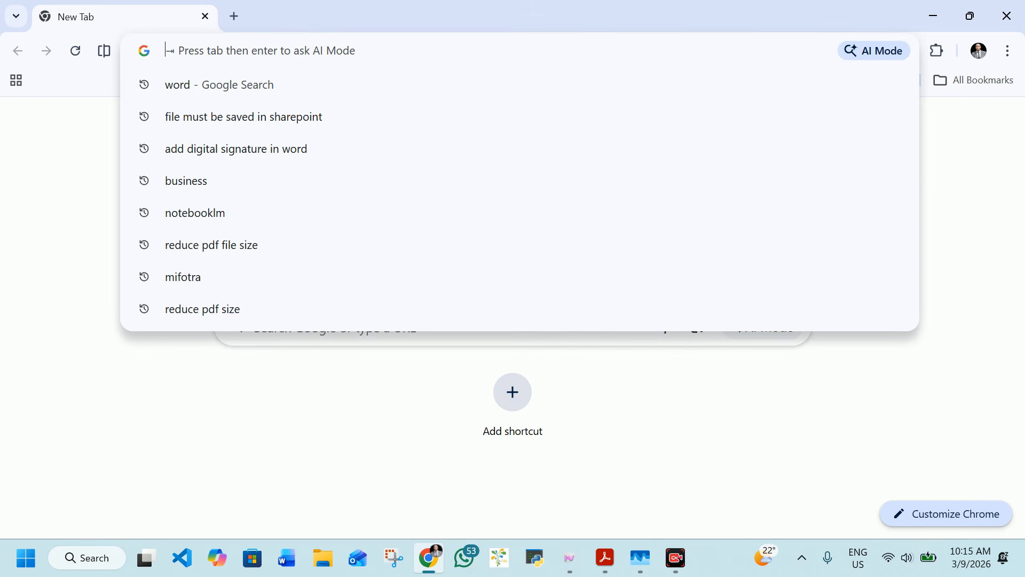
pyautogui.write('remove.bg')
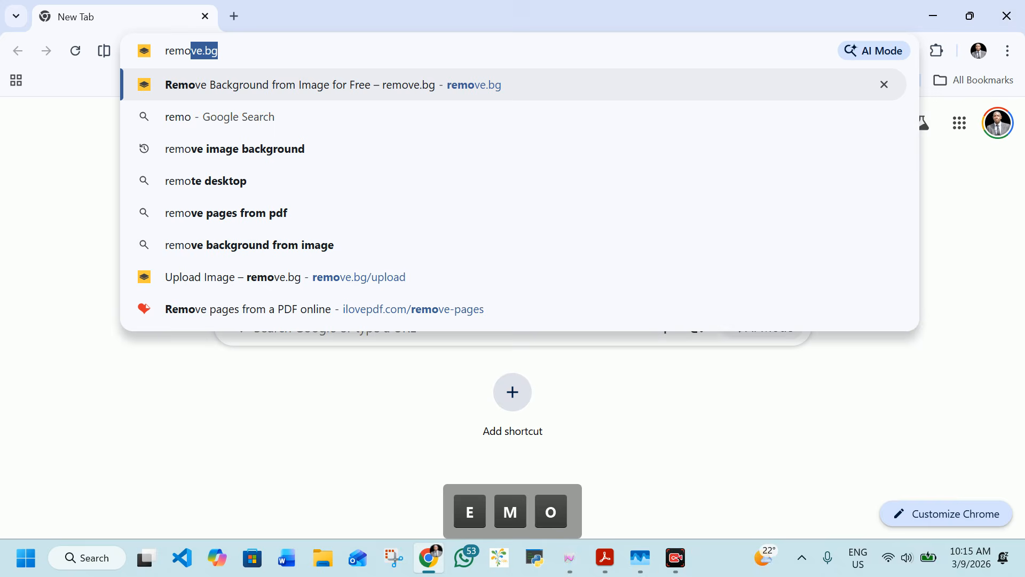
pyautogui.press('Return')
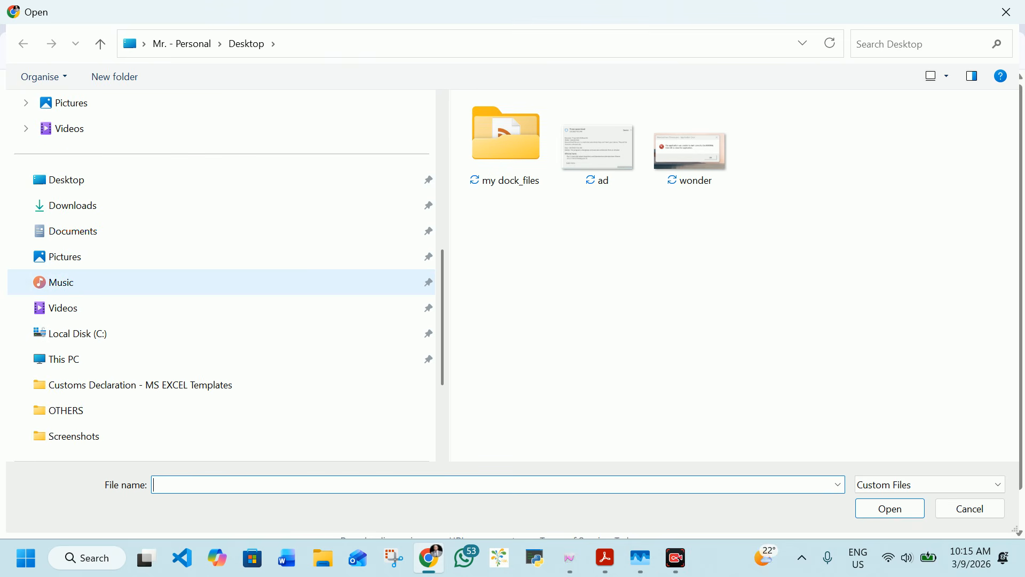
# Search the Documents folder for "signa" and upload the SIGNATUREFF image for background removal.
pyautogui.click(73, 230)
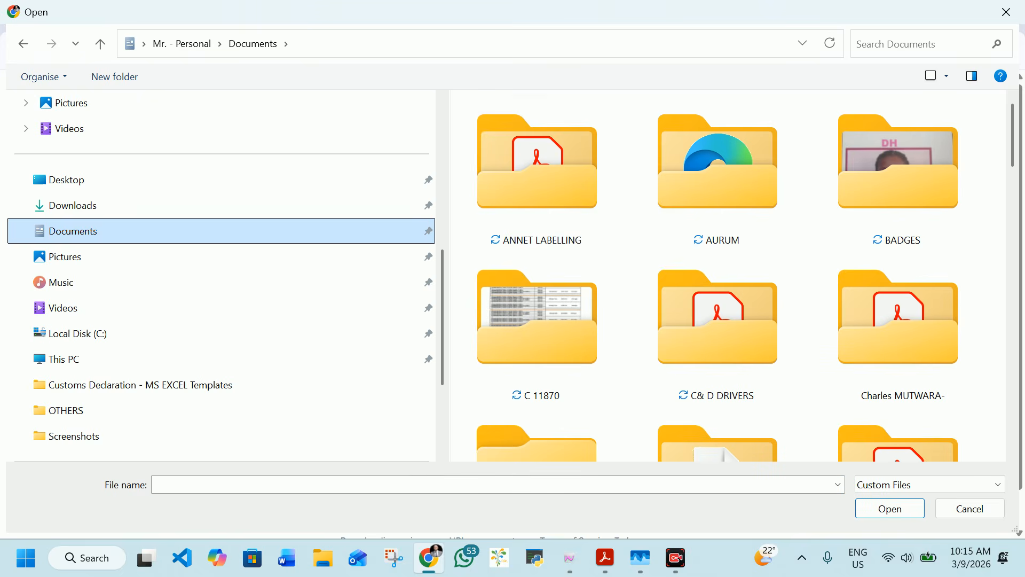
pyautogui.click(918, 43)
pyautogui.write('signa')
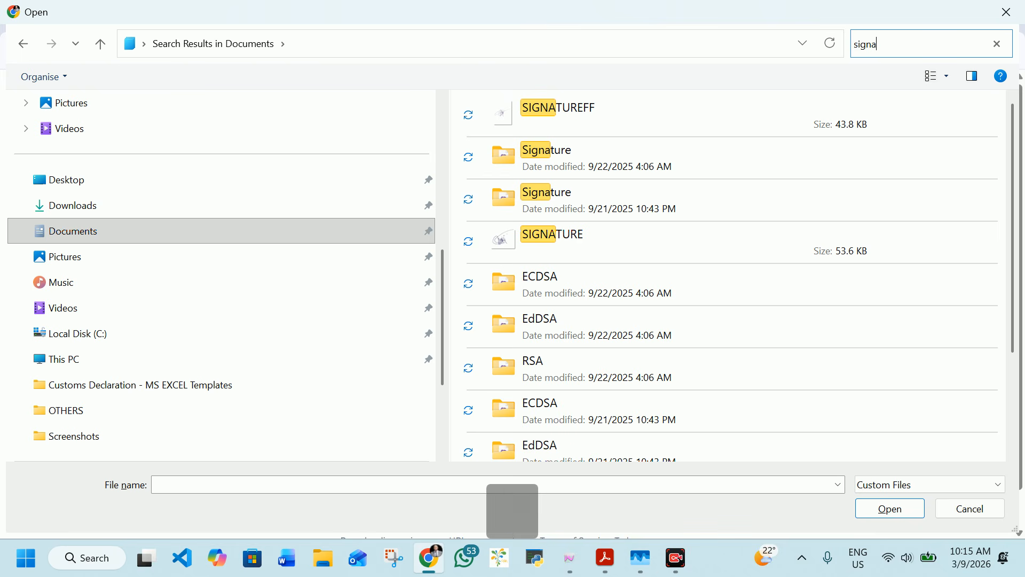
pyautogui.click(748, 115)
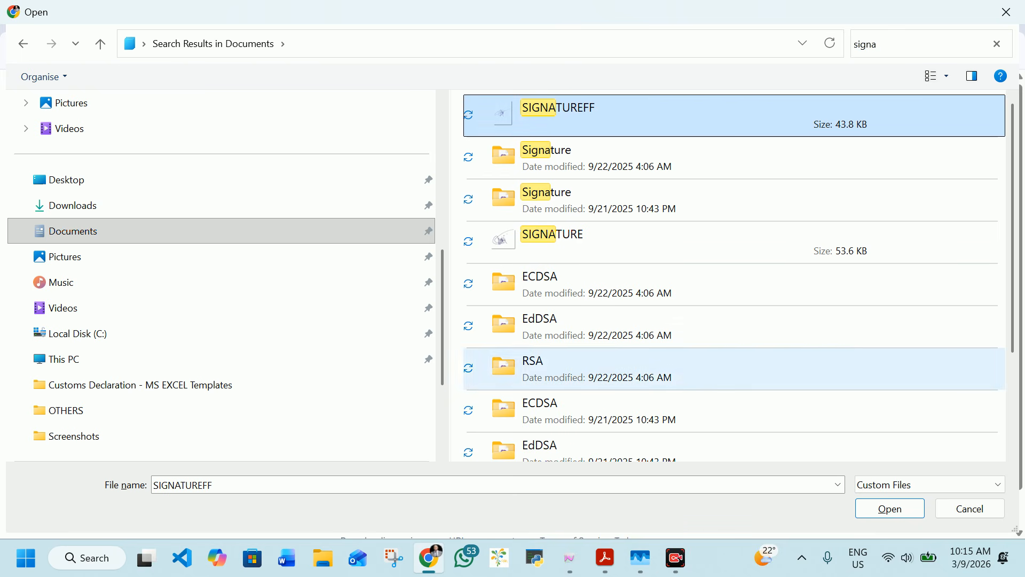
pyautogui.click(889, 509)
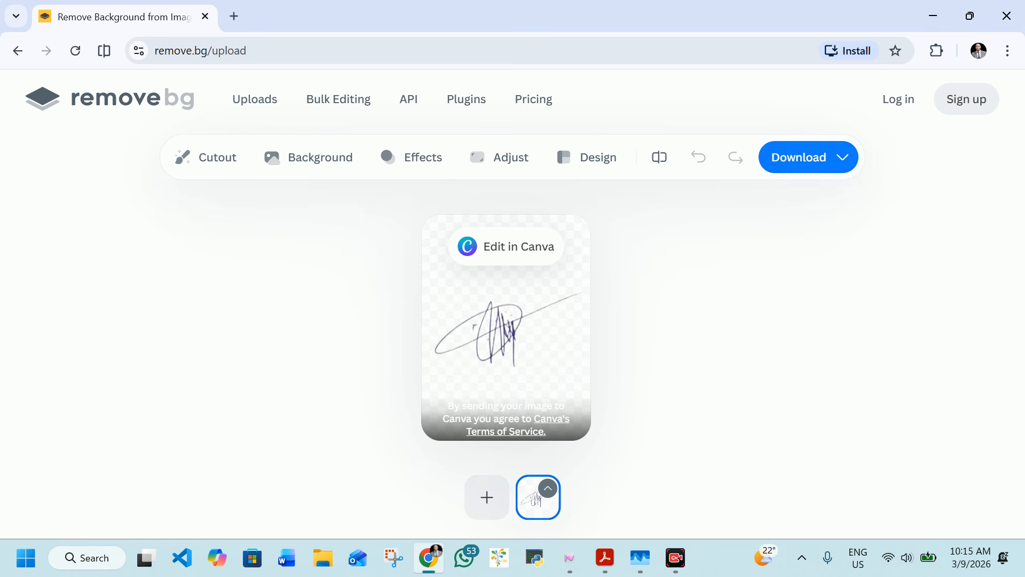
# Download the free 433 x 577 preview of the cut-out signature and close the opened image.
pyautogui.click(809, 157)
pyautogui.click(894, 202)
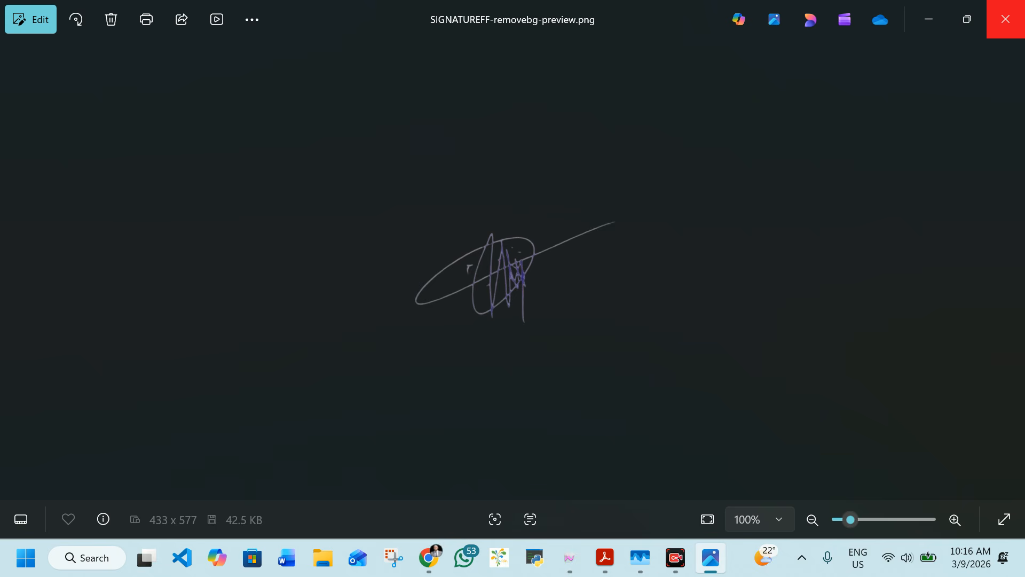
pyautogui.click(1005, 19)
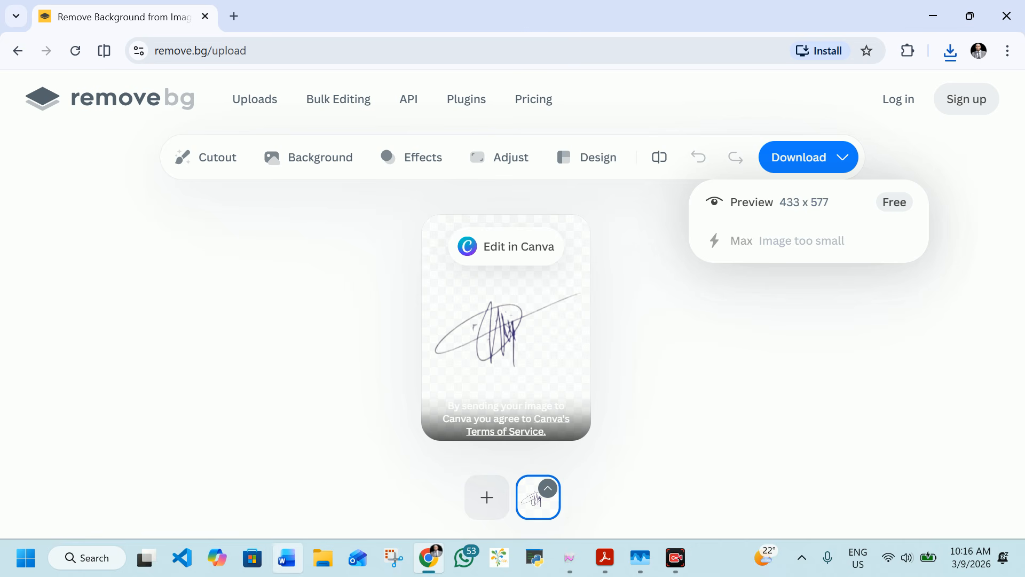
# Switch to Word and create a blank document.
pyautogui.click(287, 557)
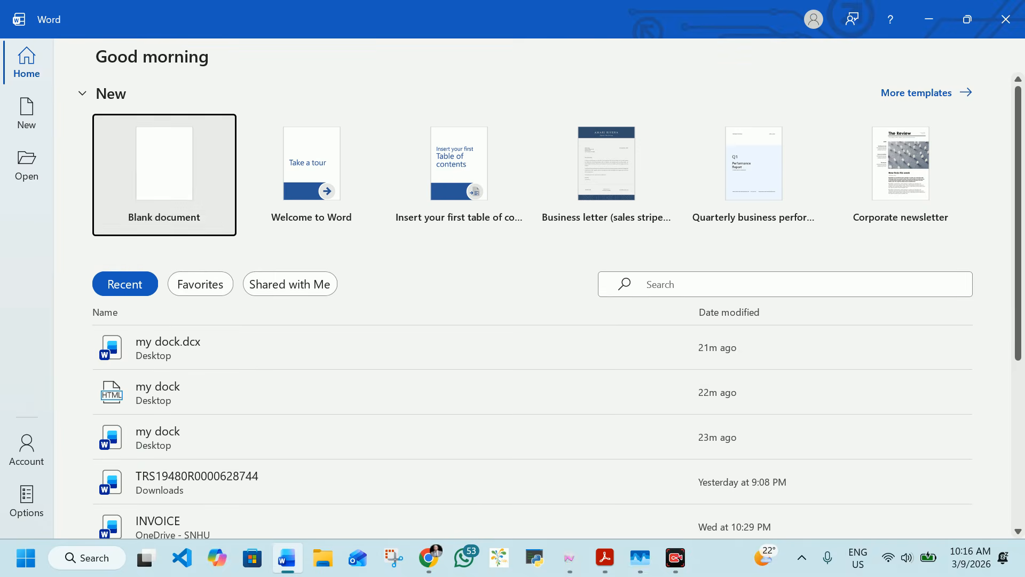
pyautogui.click(165, 171)
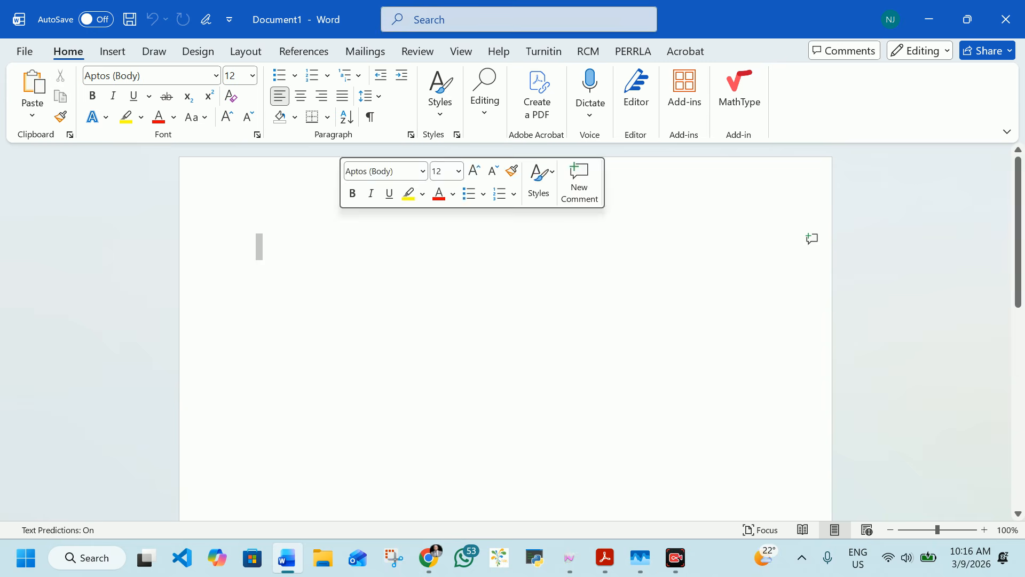
pyautogui.hotkey('alt', 'p')
pyautogui.press('s')
pyautogui.press('p')
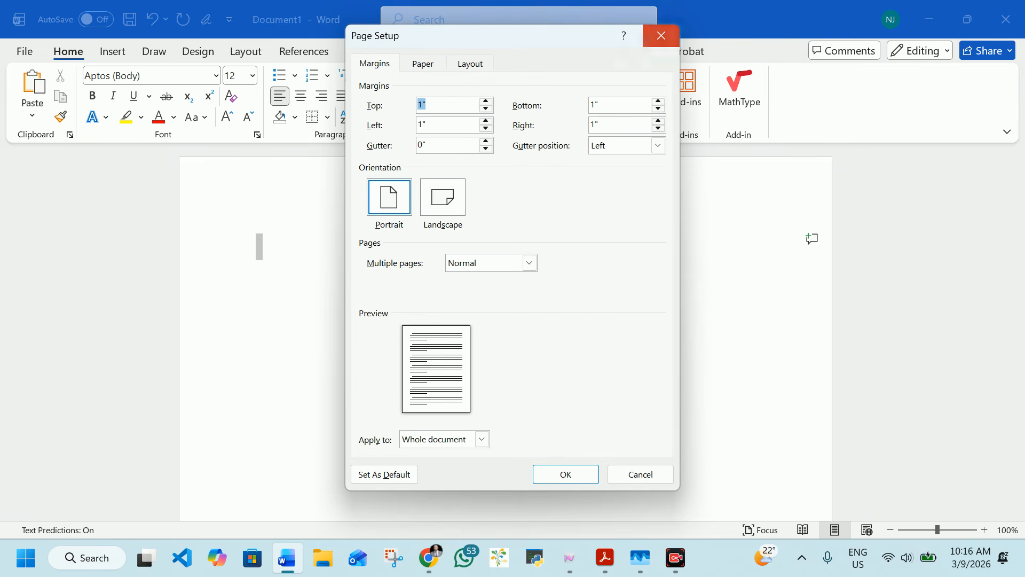
pyautogui.click(661, 35)
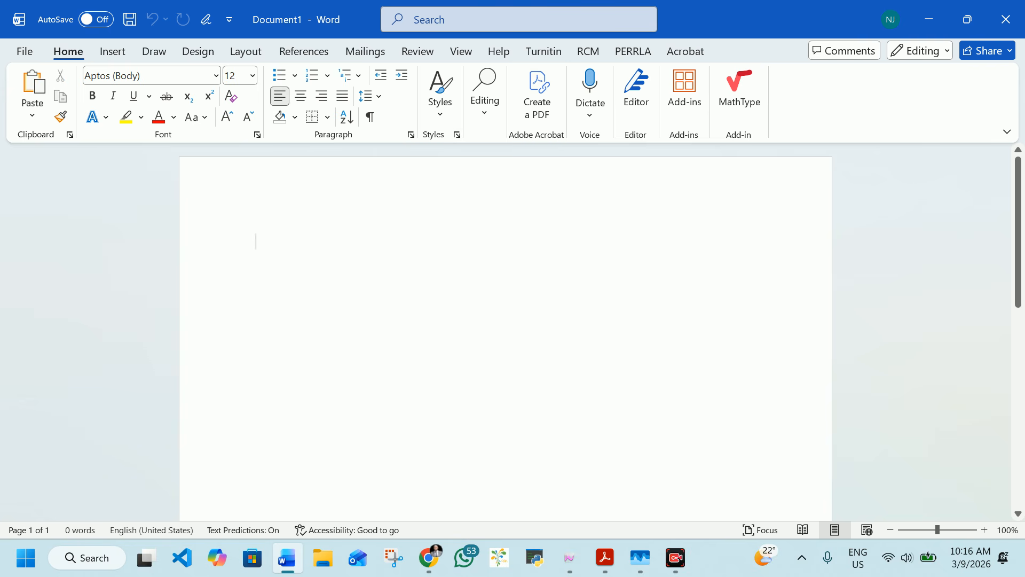
# Write the line "The development of the nation is always based on its population" and start a new paragraph.
pyautogui.write('The ')
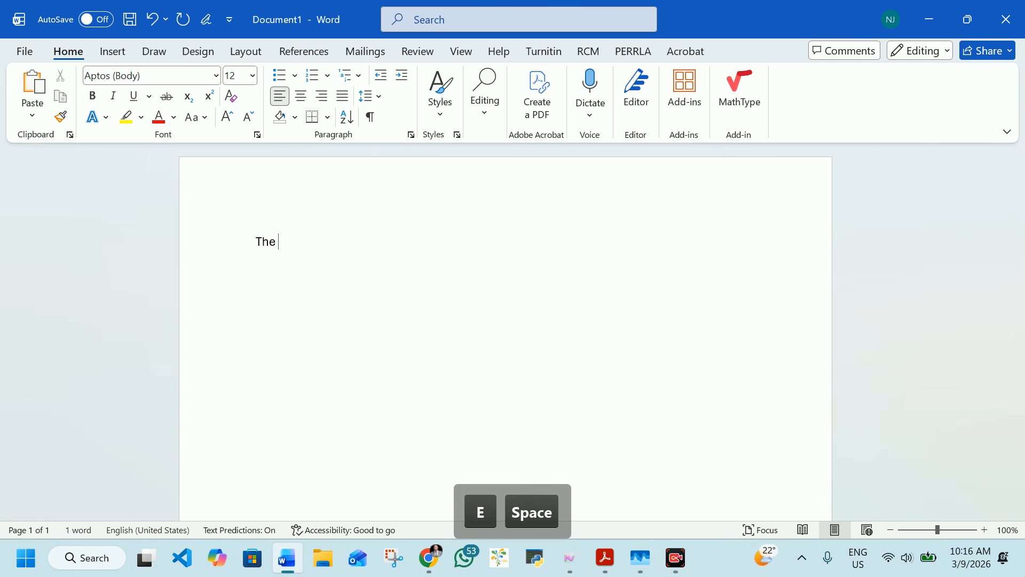
pyautogui.write('development of ')
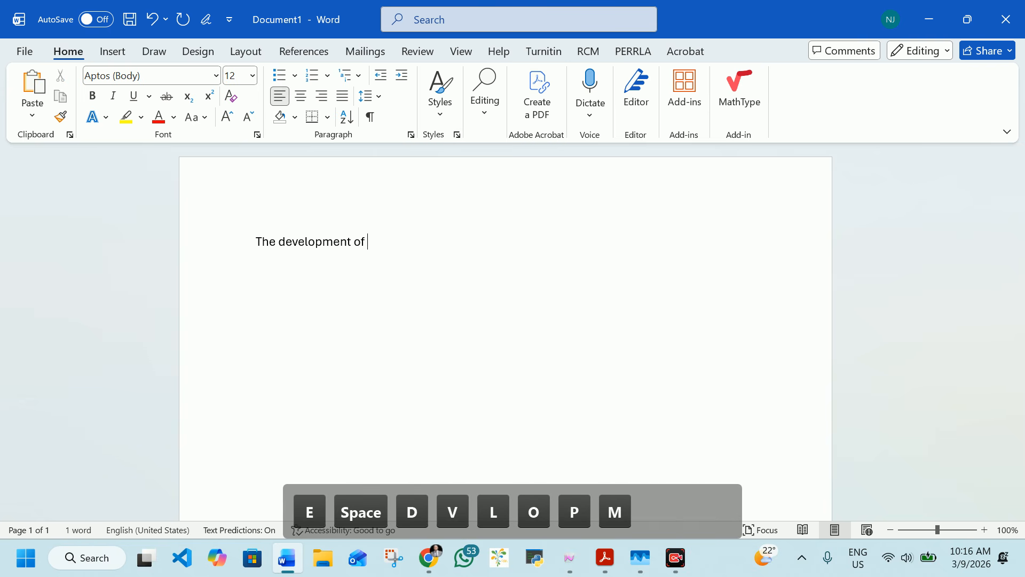
pyautogui.write('the nation is ')
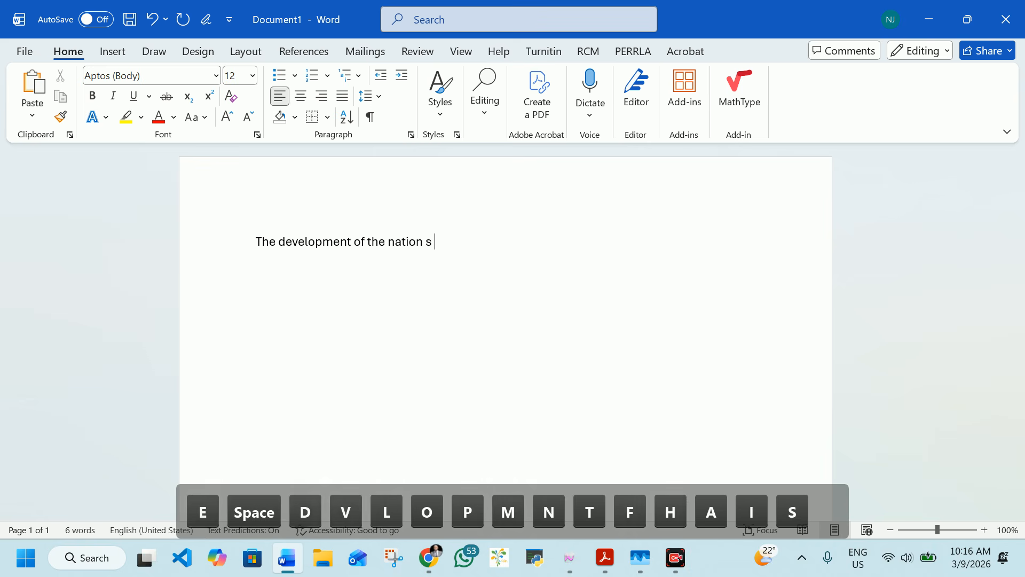
pyautogui.write('alway')
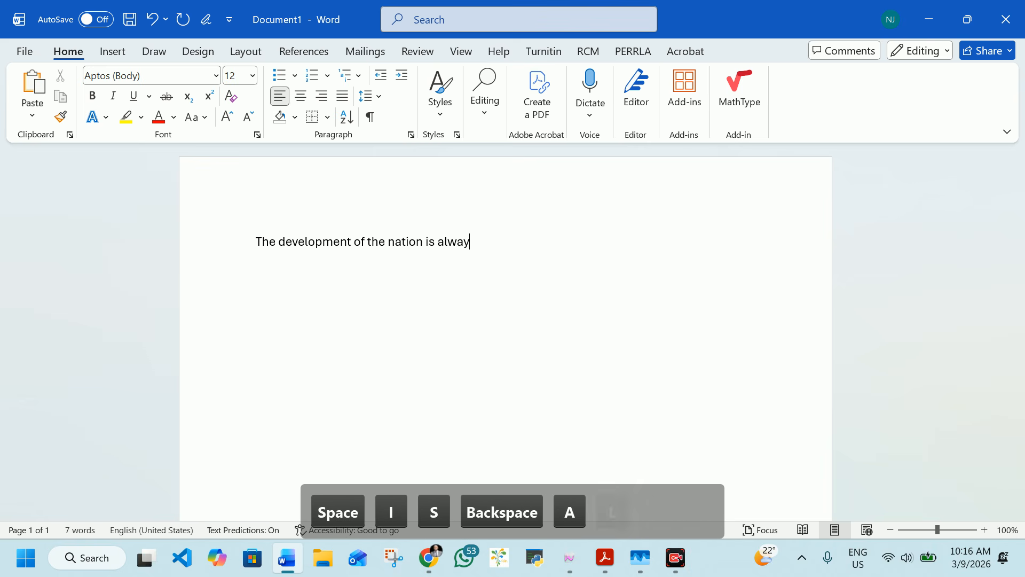
pyautogui.write('s based on its')
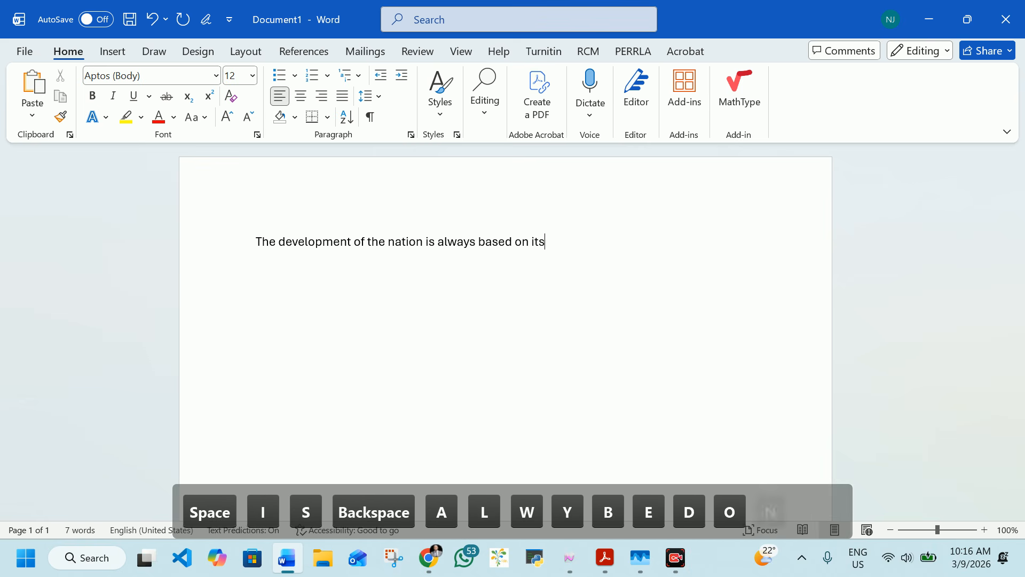
pyautogui.write(' populatio')
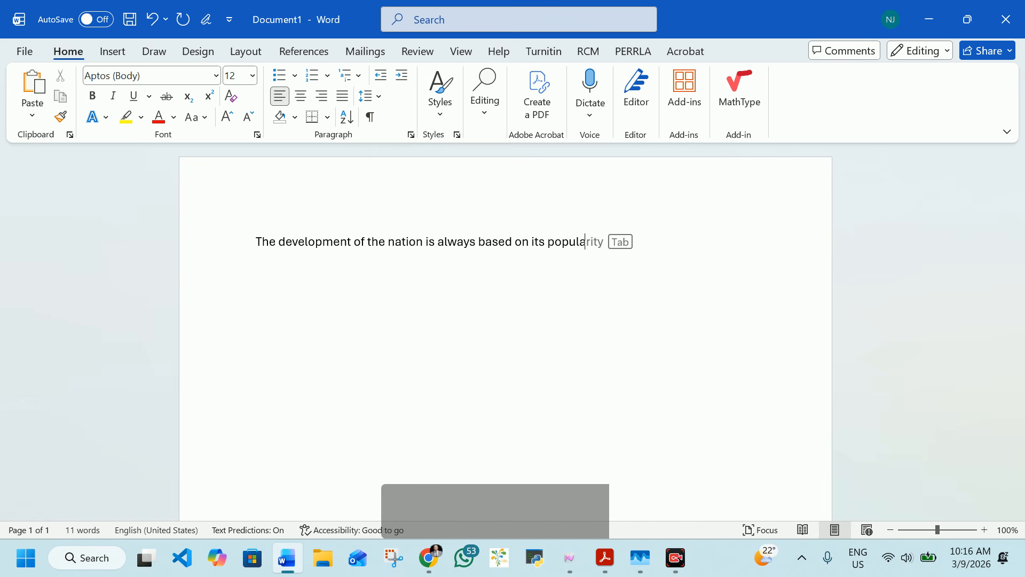
pyautogui.press('BackSpace')
pyautogui.write('n')
pyautogui.press('BackSpace')
pyautogui.write('on')
pyautogui.press('Return')
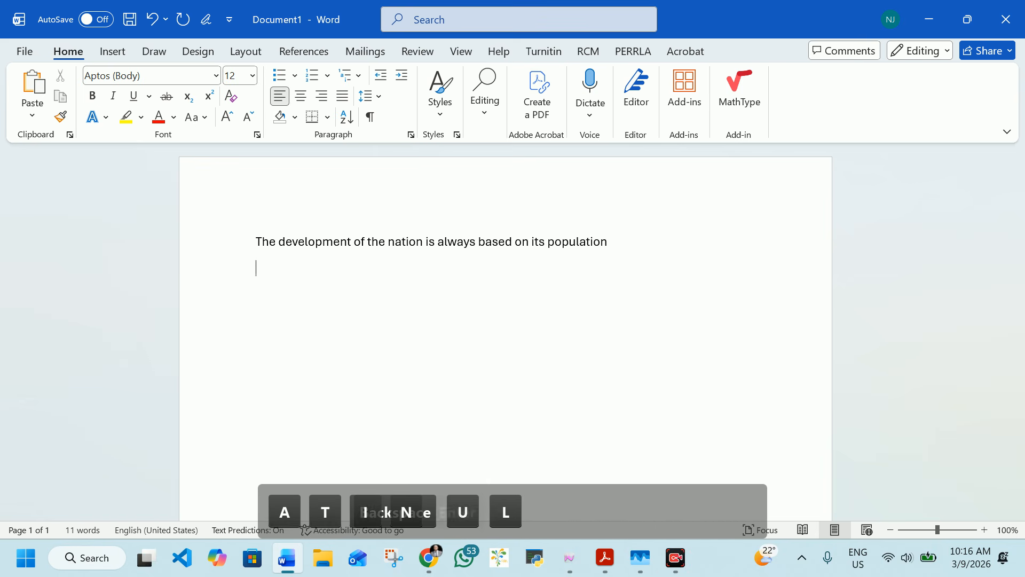
# Copy the whole text and paste it repeatedly until the sentence appears five times, each followed by an empty line.
pyautogui.hotkey('ctrl', 'a')
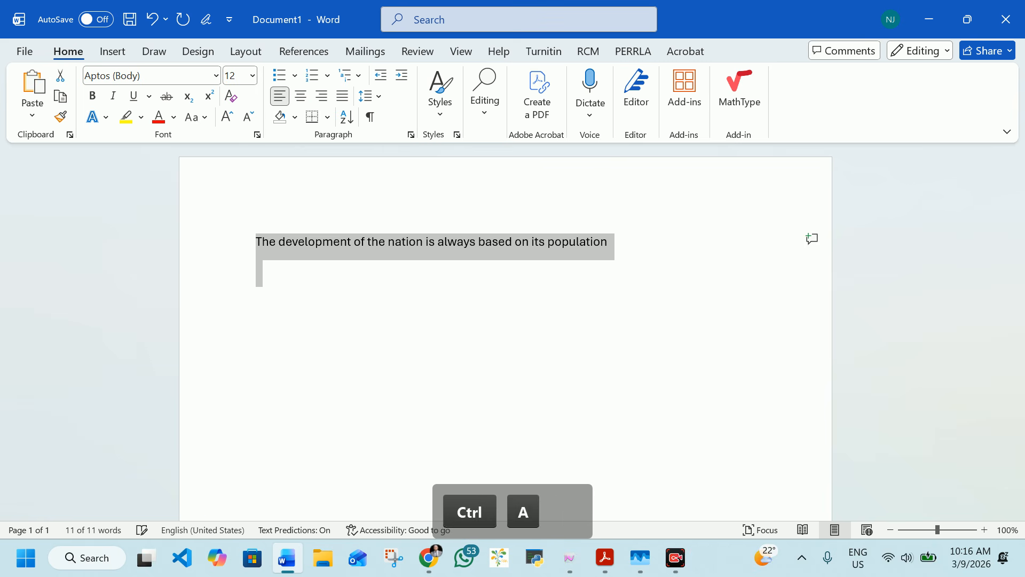
pyautogui.hotkey('ctrl', 'c')
pyautogui.hotkey('ctrl', 'v')
pyautogui.hotkey('ctrl', 'v')
pyautogui.hotkey('ctrl', 'v')
pyautogui.press('ctrl')
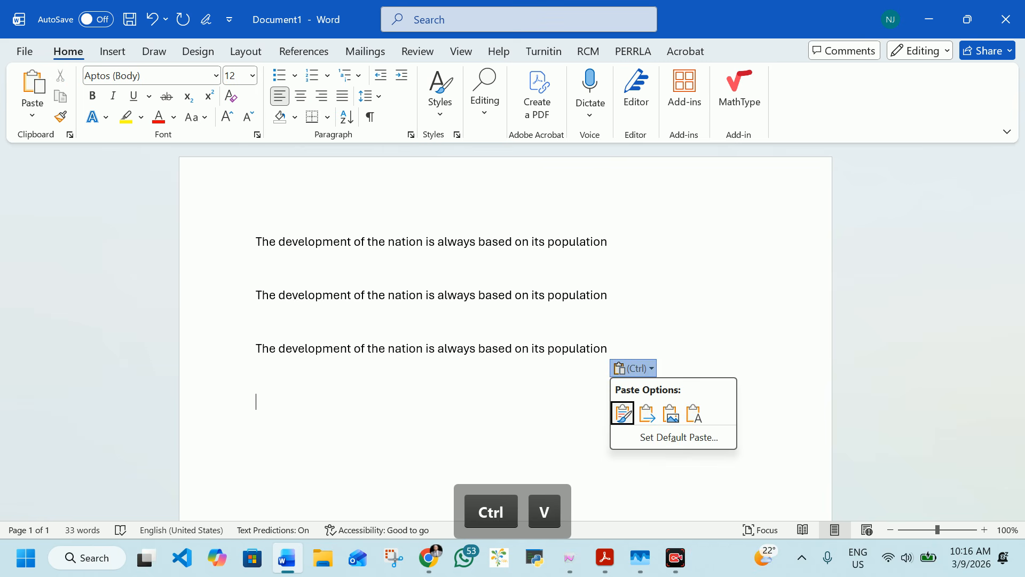
pyautogui.press('ctrl')
pyautogui.hotkey('ctrl', 'v')
pyautogui.hotkey('ctrl', 'v')
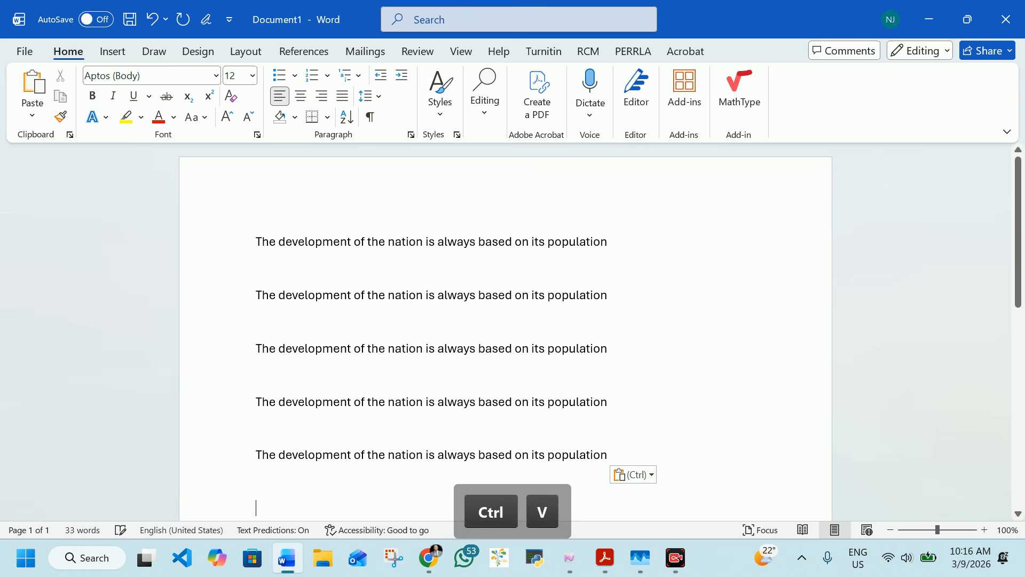
pyautogui.press('ctrl')
# Add the line "Date: March 9, 2026" a few lines below the repeated sentences and start a new paragraph.
pyautogui.scroll(-10, 505, 331)
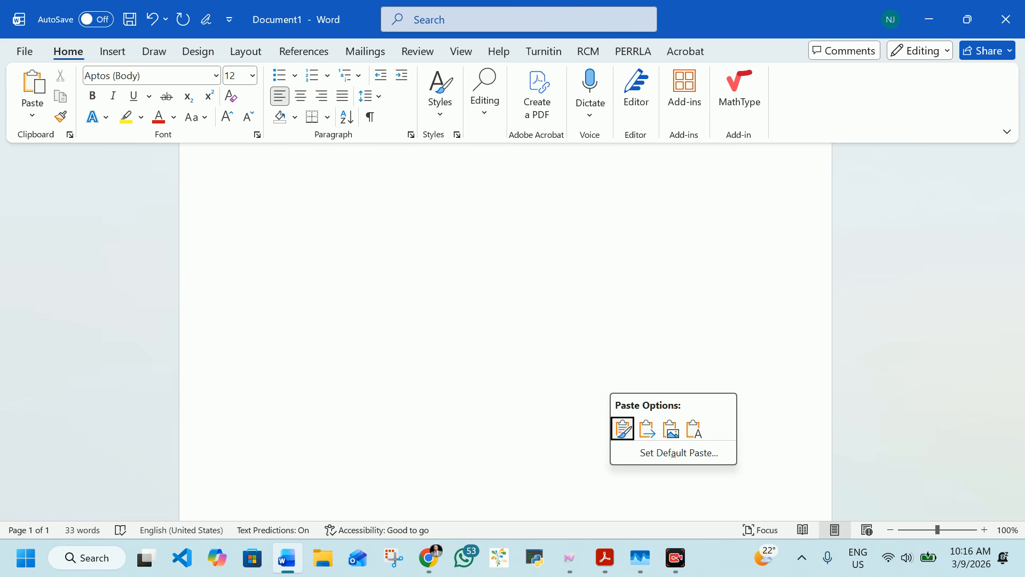
pyautogui.press('Return')
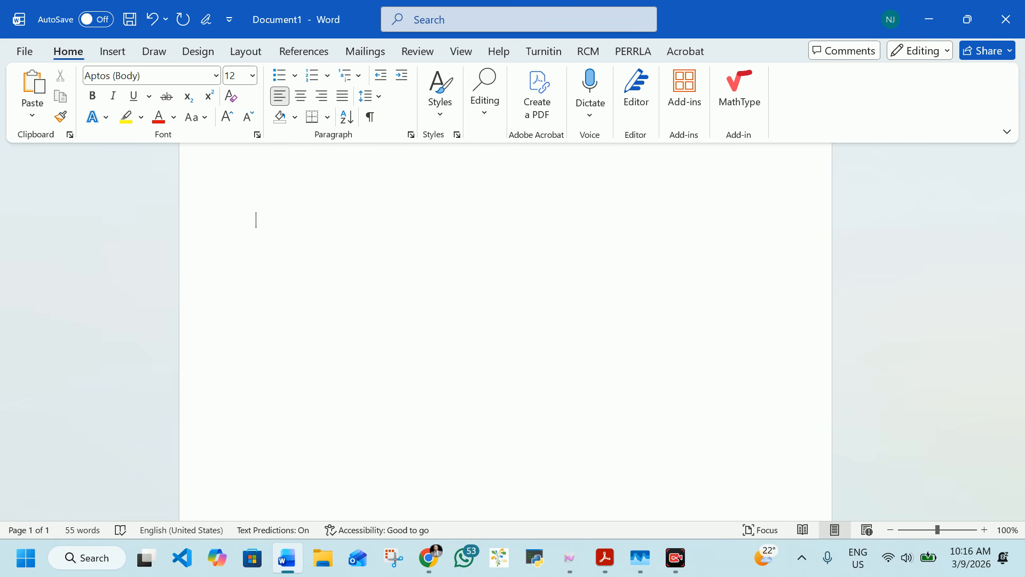
pyautogui.write('Date:')
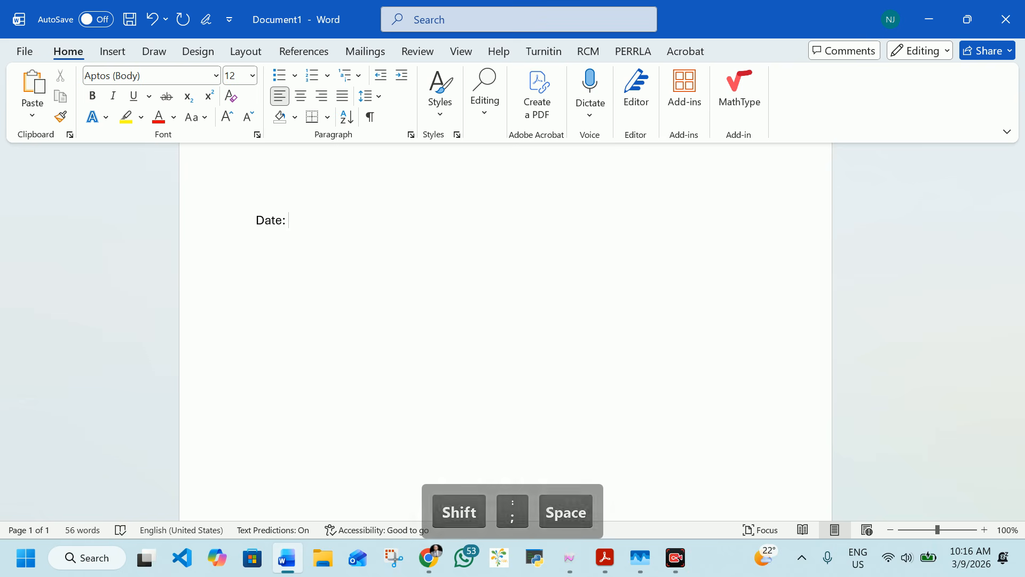
pyautogui.write(' Marc')
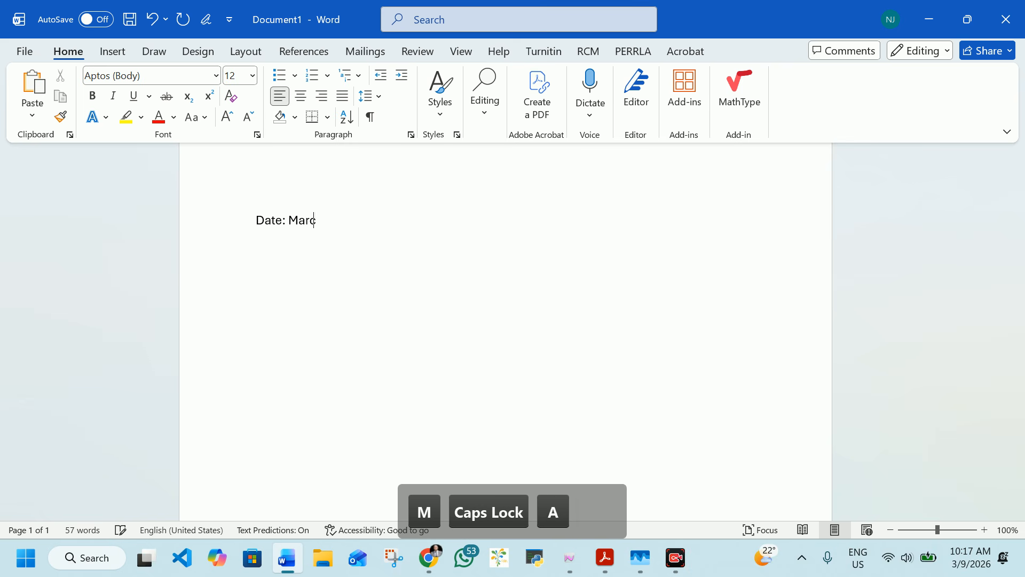
pyautogui.write('h')
pyautogui.press('Return')
pyautogui.press('Return')
pyautogui.press('Tab')
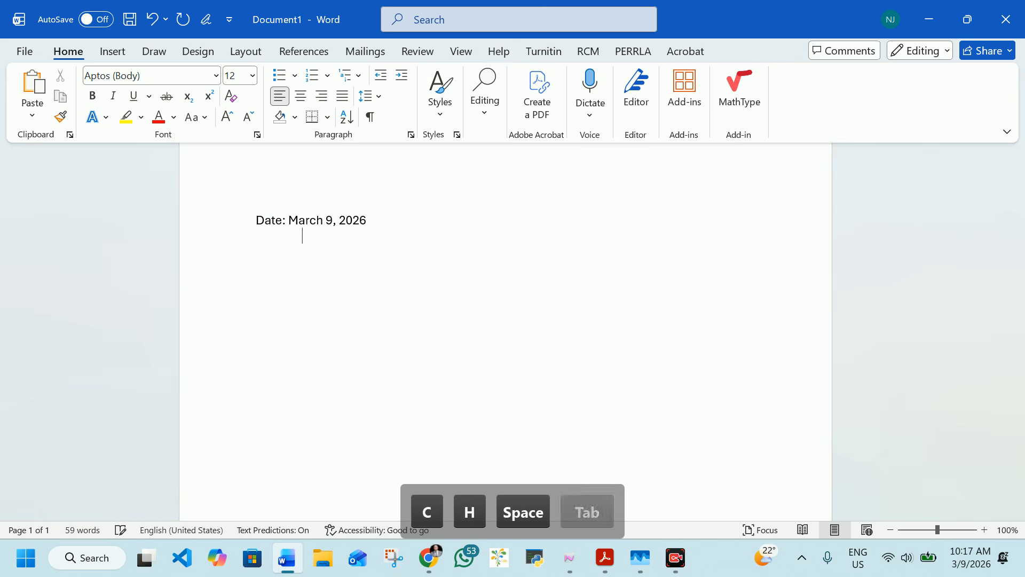
pyautogui.press('Return')
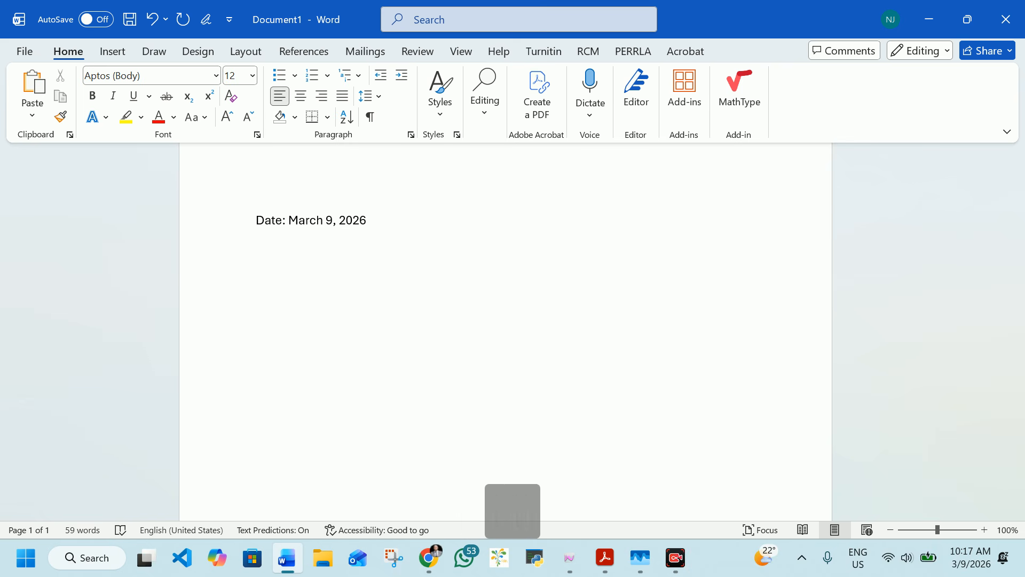
# Write "Position: Operations manager" under the date line and start a new paragraph.
pyautogui.press('capslock')
pyautogui.write('P')
pyautogui.press('capslock')
pyautogui.write('osi')
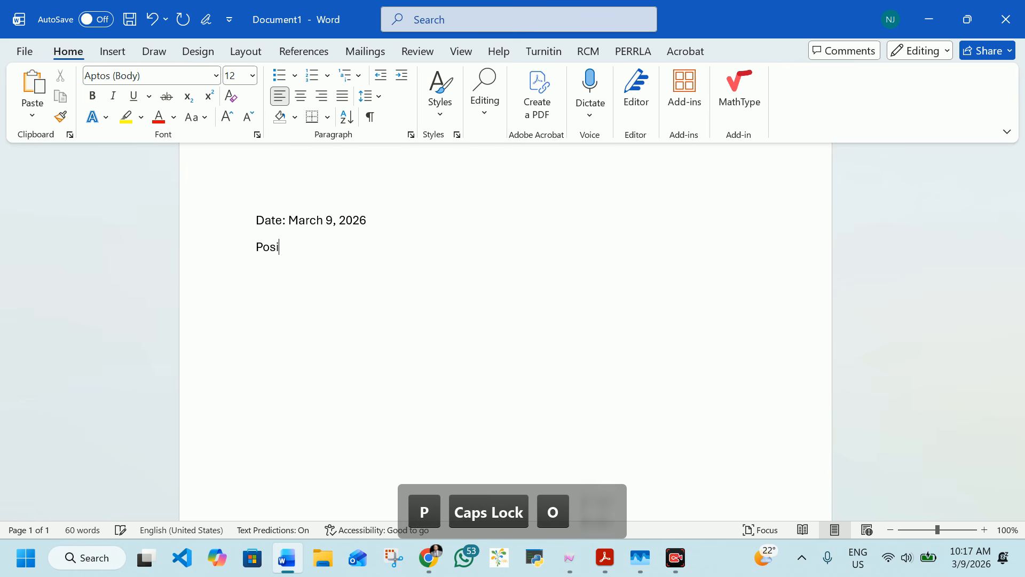
pyautogui.write('tion: Operatn')
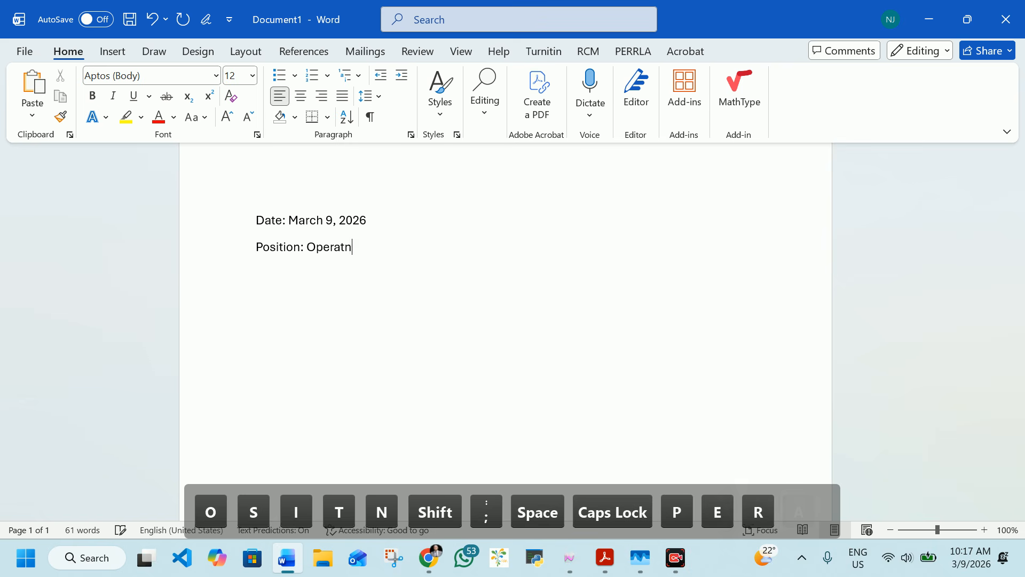
pyautogui.press('BackSpace')
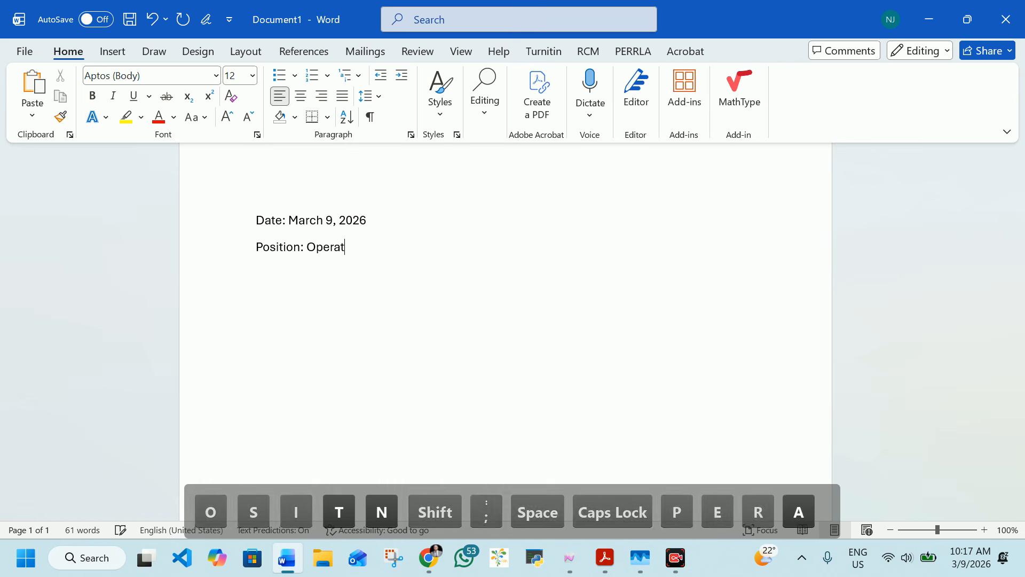
pyautogui.press('BackSpace')
pyautogui.write('oon')
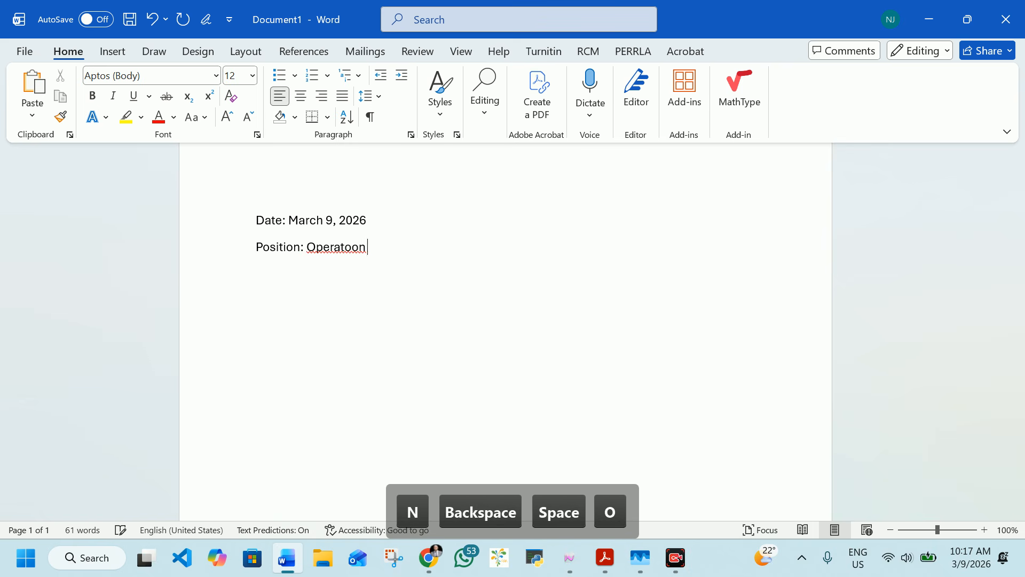
pyautogui.press('BackSpace')
pyautogui.press('BackSpace')
pyautogui.press('BackSpace')
pyautogui.press('BackSpace')
pyautogui.write('tions manager')
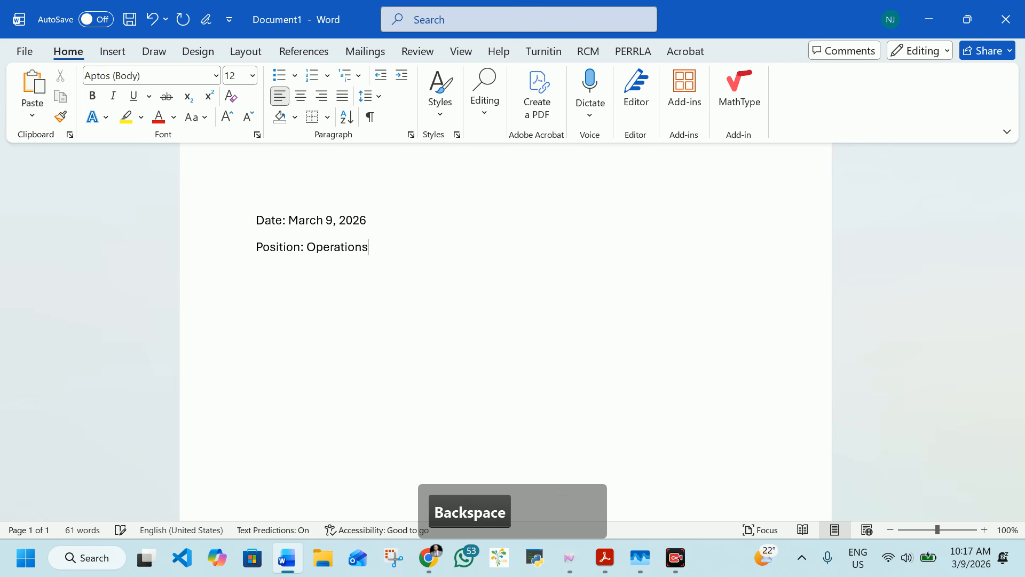
pyautogui.press('Return')
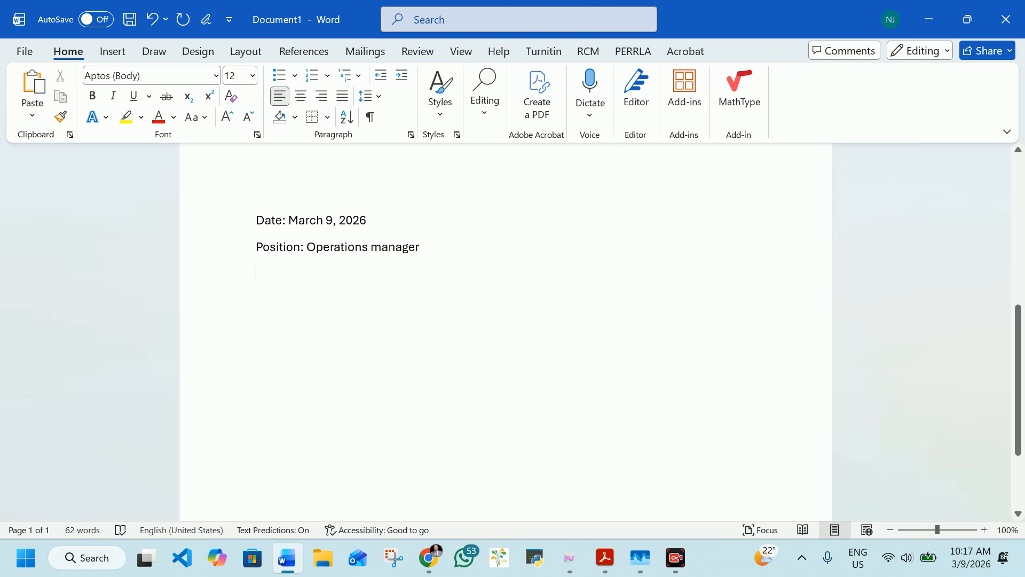
# Insert the picture SIGNATUREFF-removebg-preview from the Downloads folder below the position line.
pyautogui.click(112, 51)
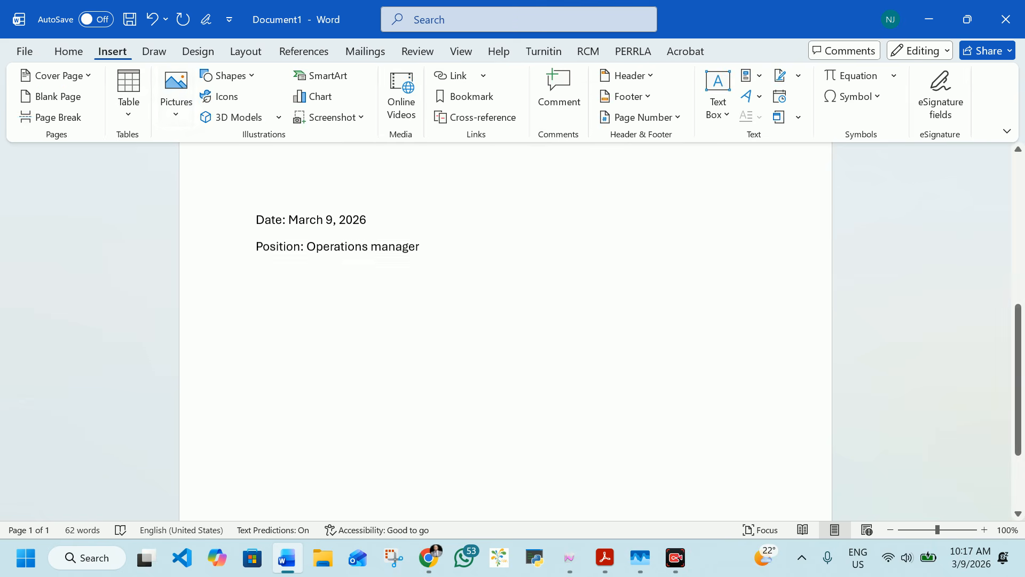
pyautogui.click(176, 96)
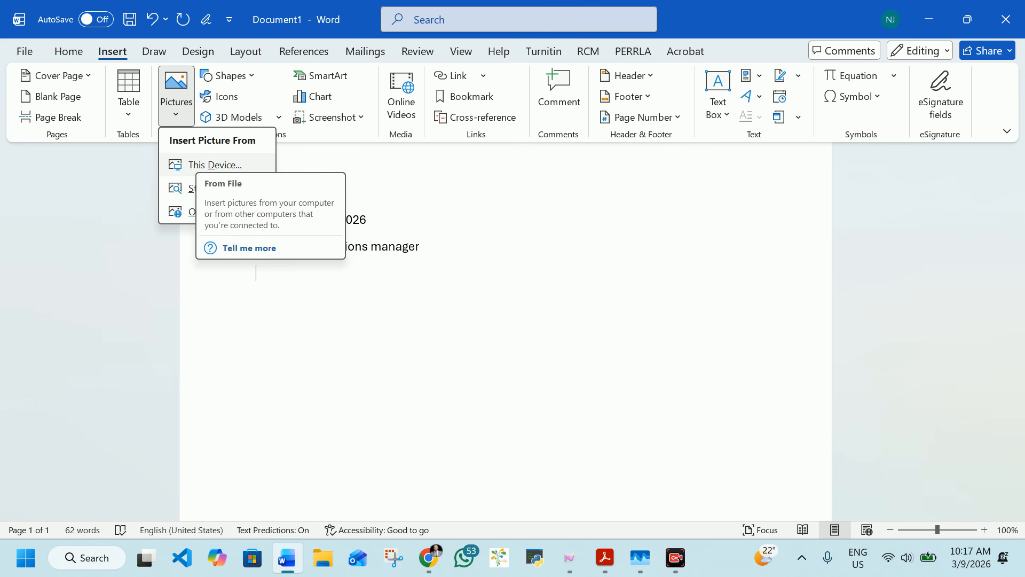
pyautogui.press('Escape')
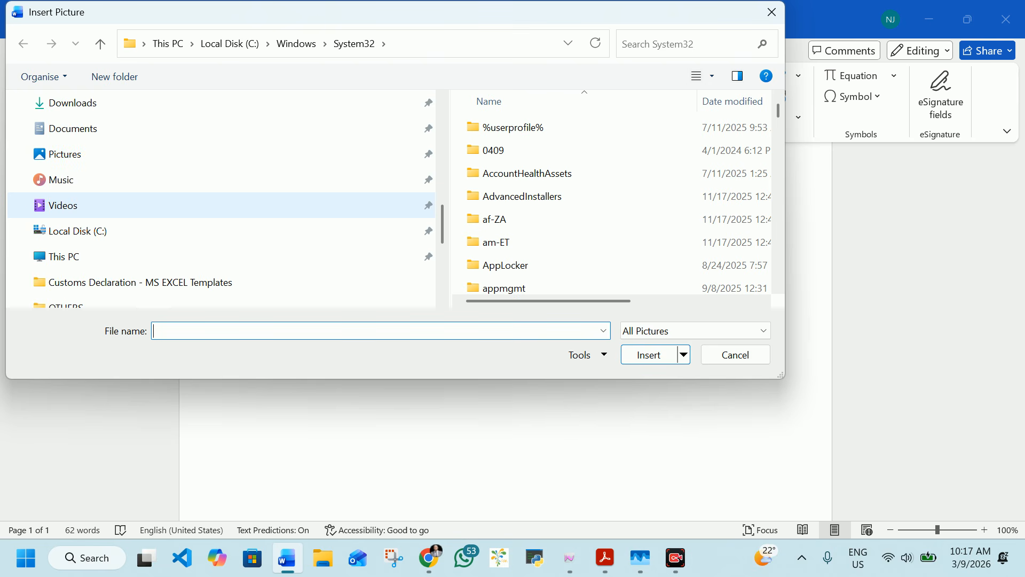
pyautogui.click(72, 103)
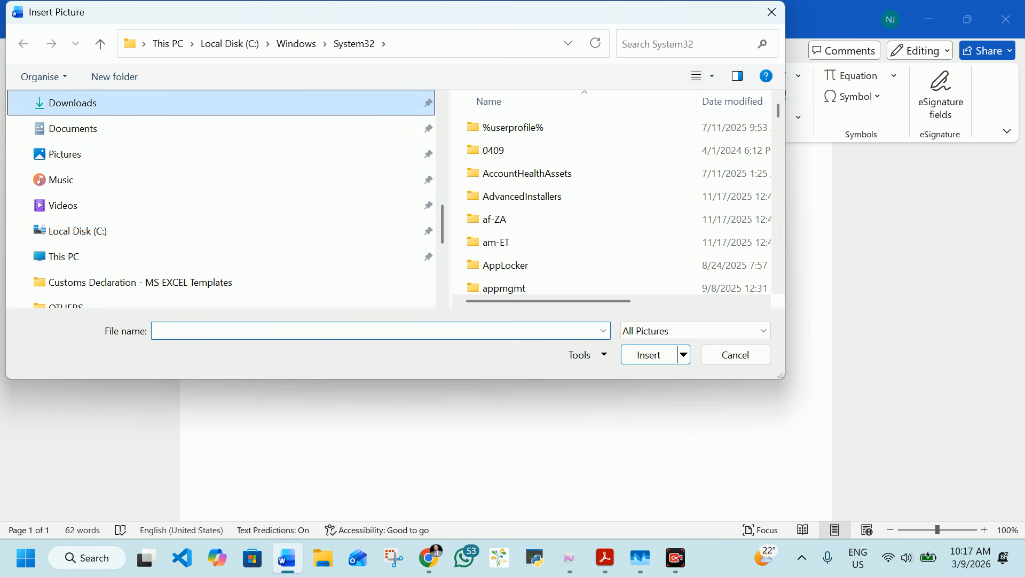
pyautogui.click(504, 165)
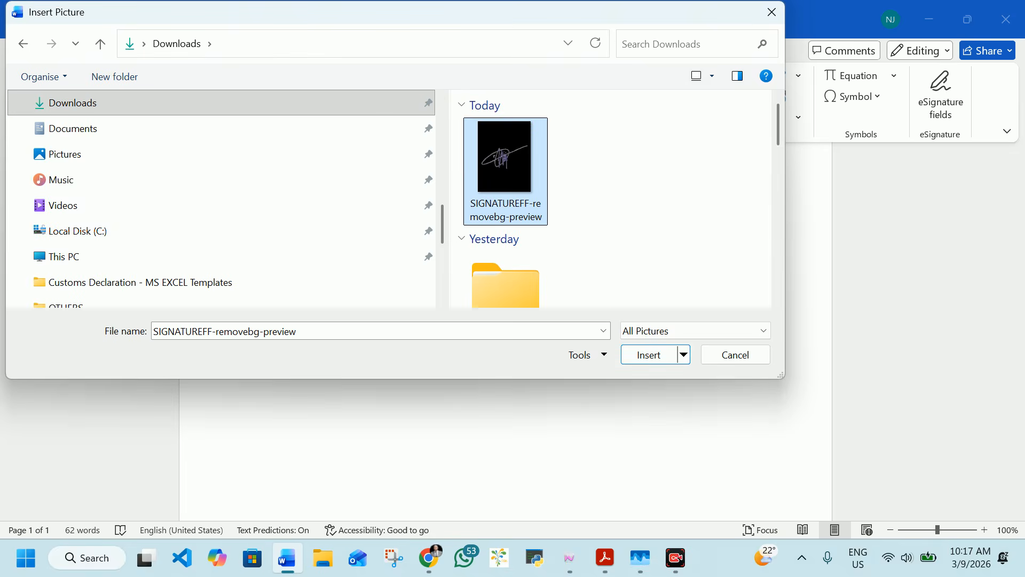
pyautogui.press('Return')
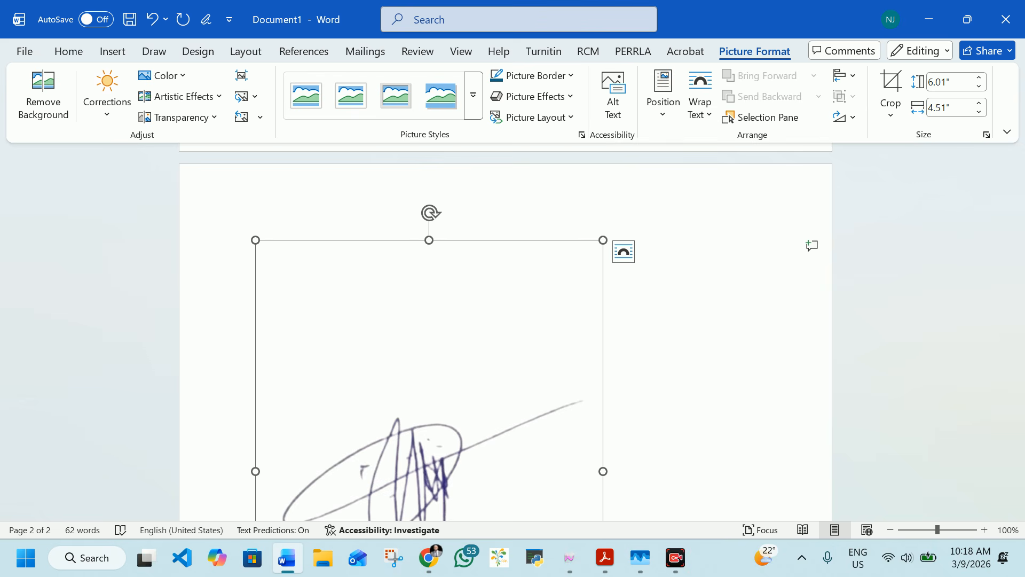
# Crop the empty margins on all four sides of the signature picture, down to about 2.19" high and 4.04" wide.
pyautogui.scroll(-3, 505, 331)
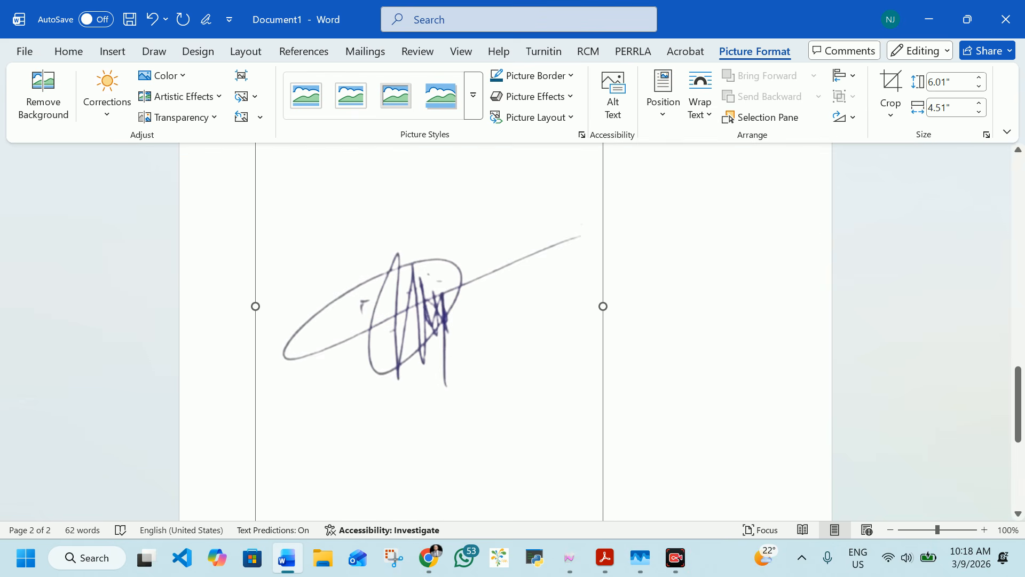
pyautogui.scroll(2, 505, 331)
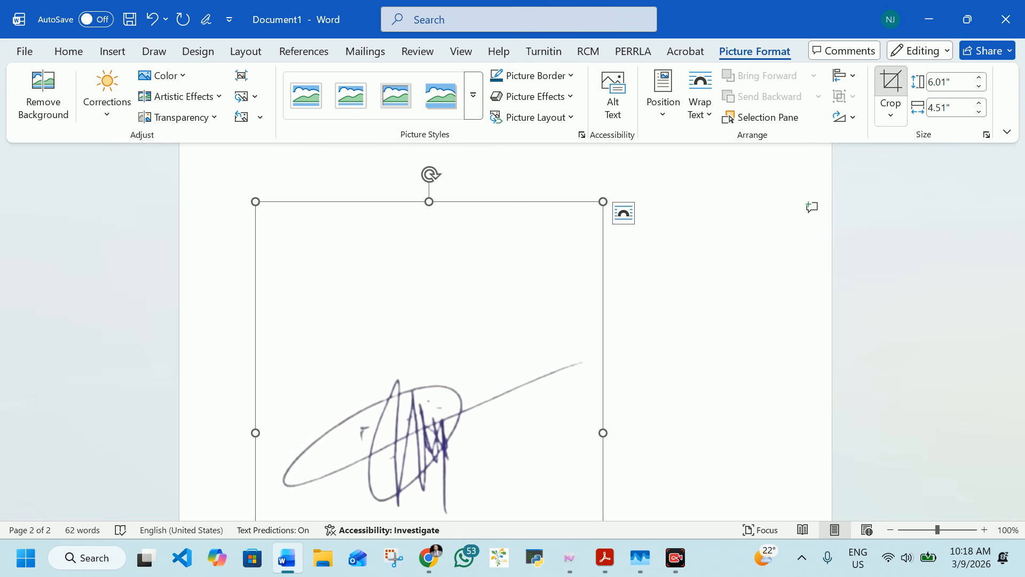
pyautogui.click(890, 86)
pyautogui.moveTo(429, 204); pyautogui.dragTo(429, 357)
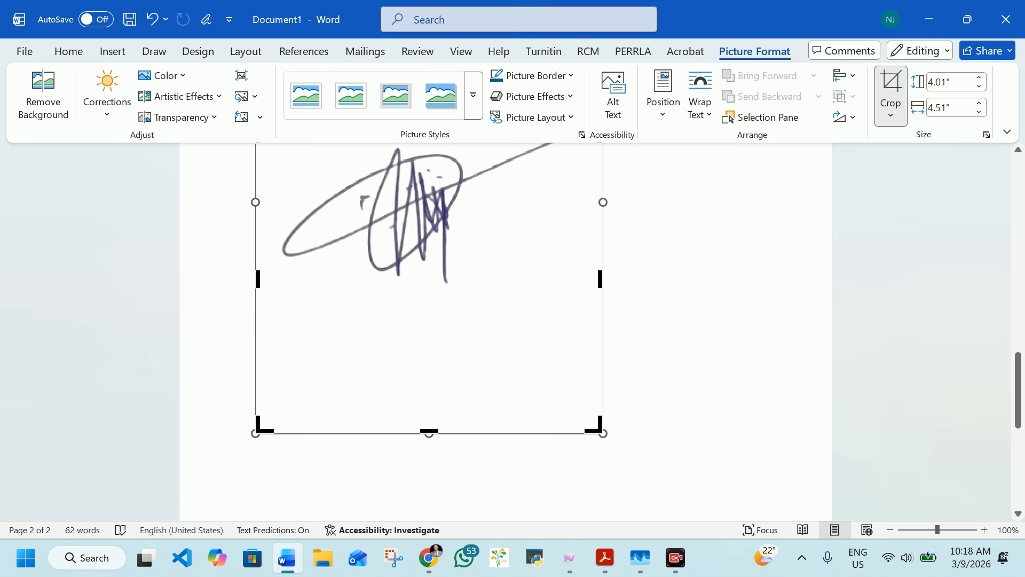
pyautogui.moveTo(428, 431); pyautogui.dragTo(429, 293)
pyautogui.scroll(-5, 429, 331)
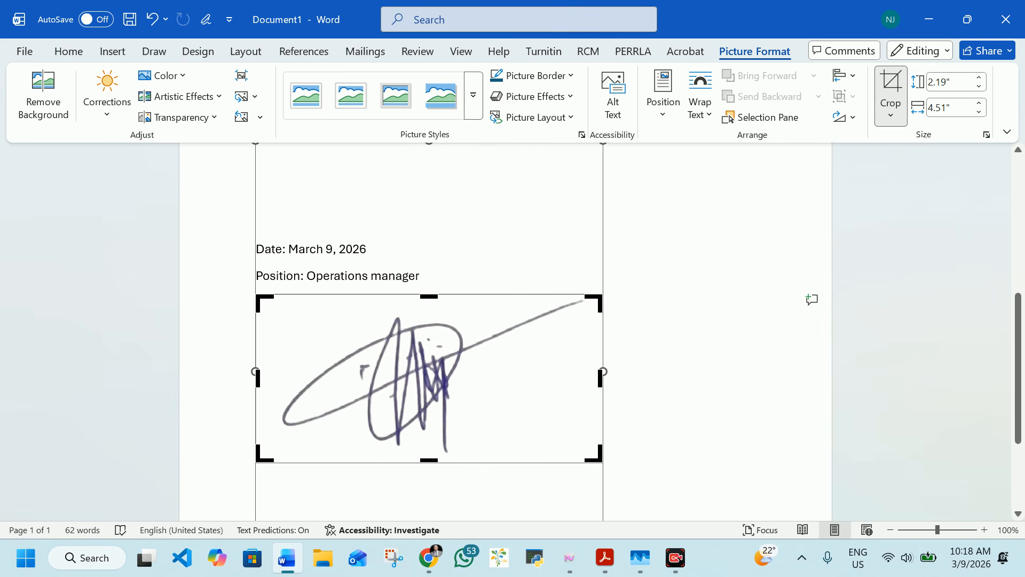
pyautogui.moveTo(600, 378); pyautogui.dragTo(585, 377)
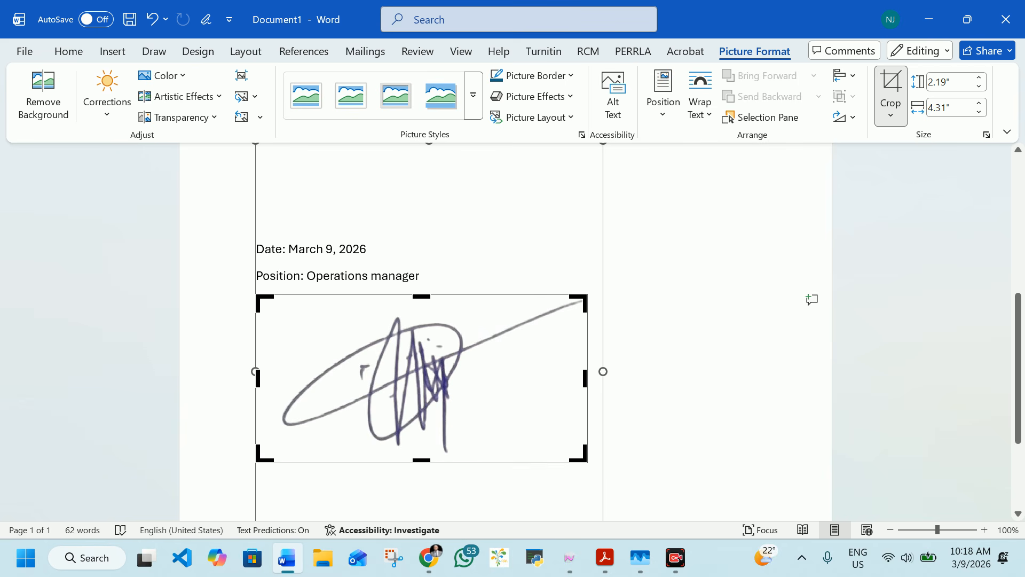
pyautogui.moveTo(422, 374); pyautogui.dragTo(401, 374)
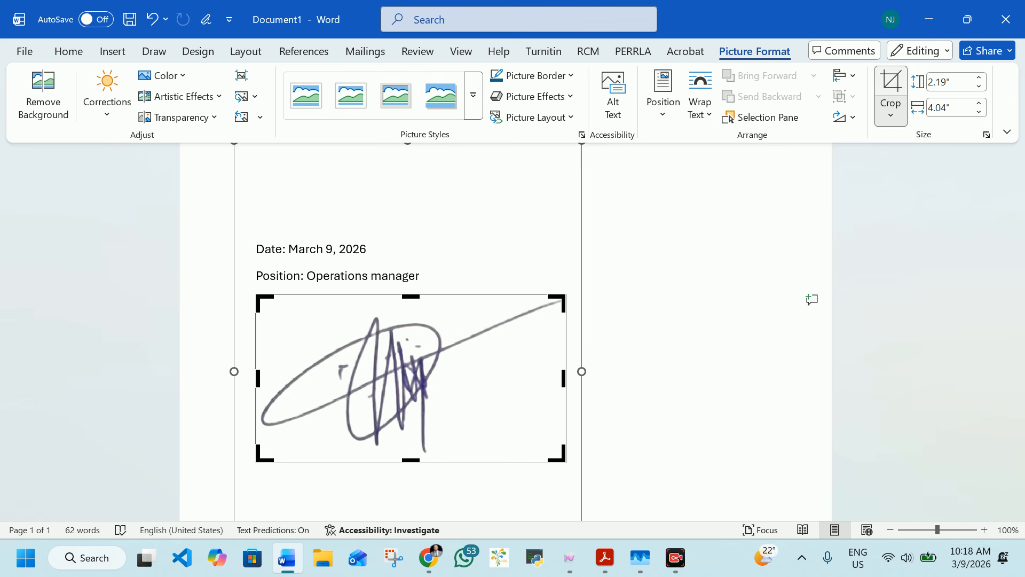
pyautogui.press('Escape')
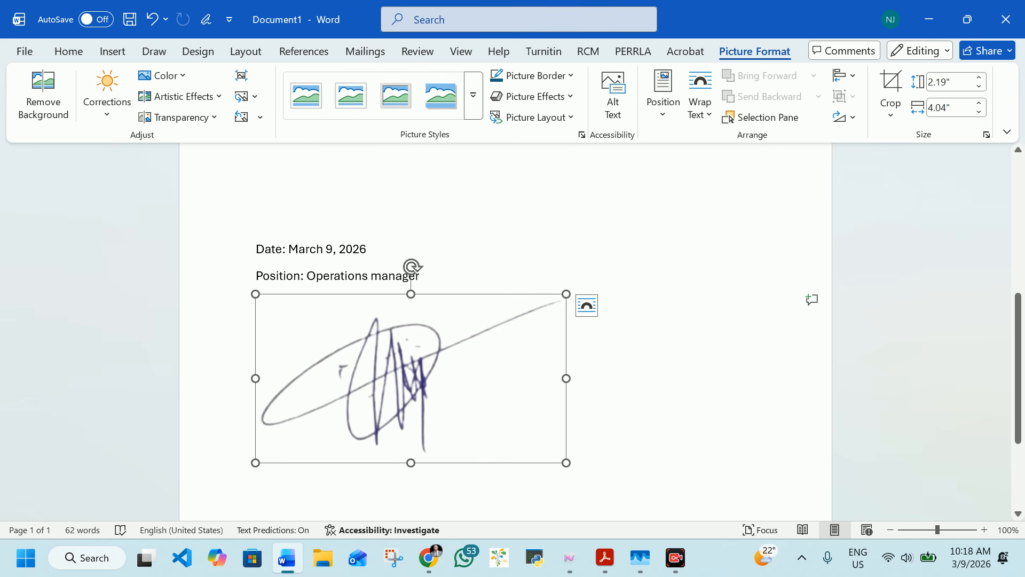
# Scale the signature picture down proportionally until it is about as wide as the position line, and deselect it.
pyautogui.moveTo(565, 462); pyautogui.dragTo(485, 419)
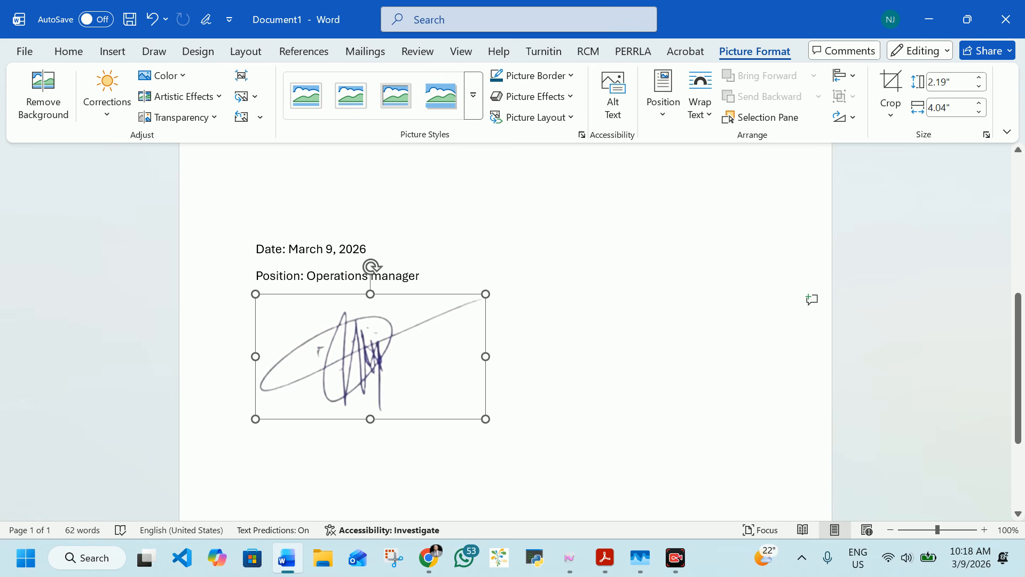
pyautogui.click(487, 412)
pyautogui.scroll(-3, 505, 331)
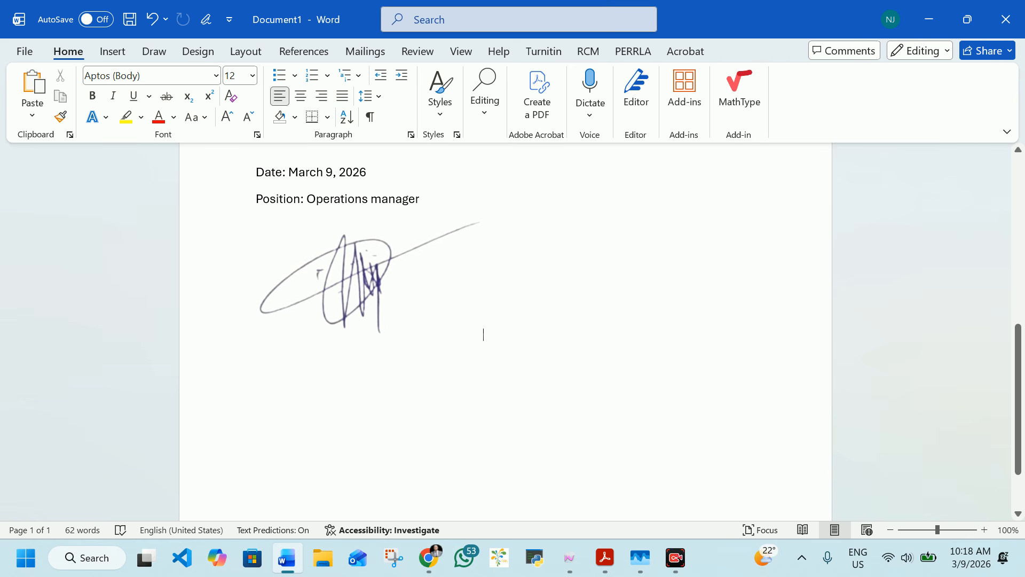
pyautogui.click(368, 280)
pyautogui.moveTo(482, 344); pyautogui.dragTo(467, 332)
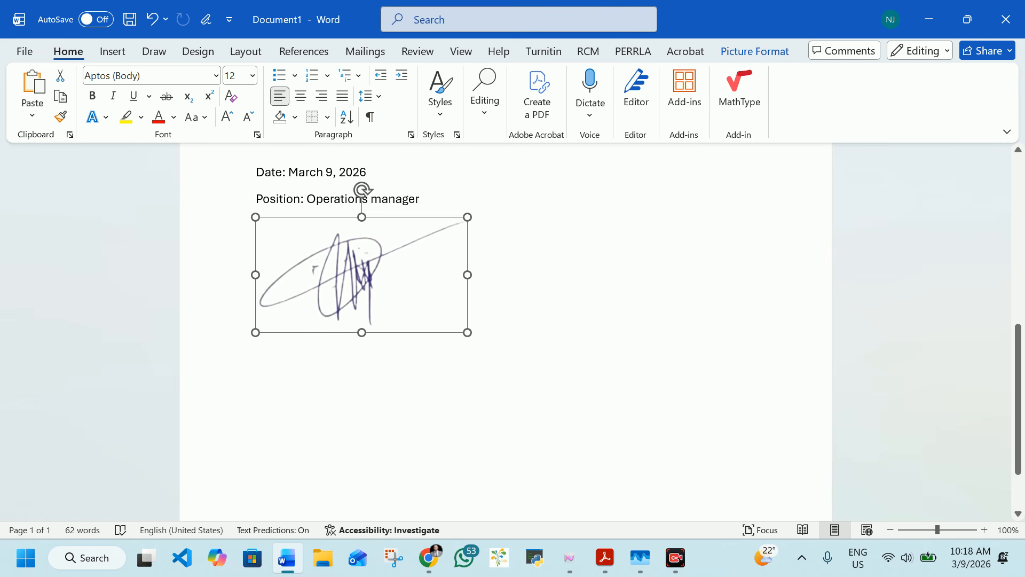
pyautogui.click(465, 324)
pyautogui.scroll(6, 466, 324)
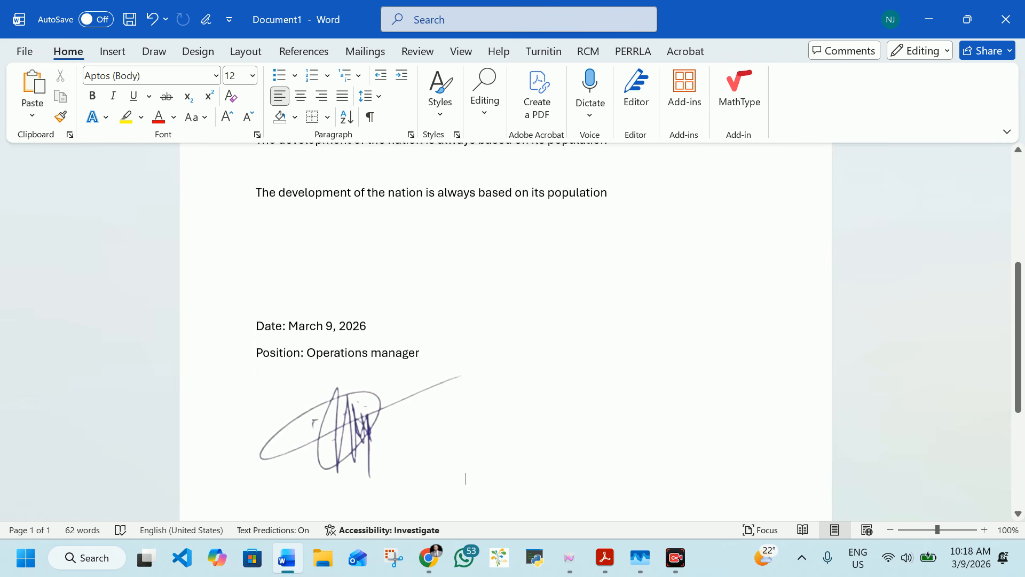
pyautogui.scroll(10, 505, 331)
pyautogui.scroll(-11, 504, 331)
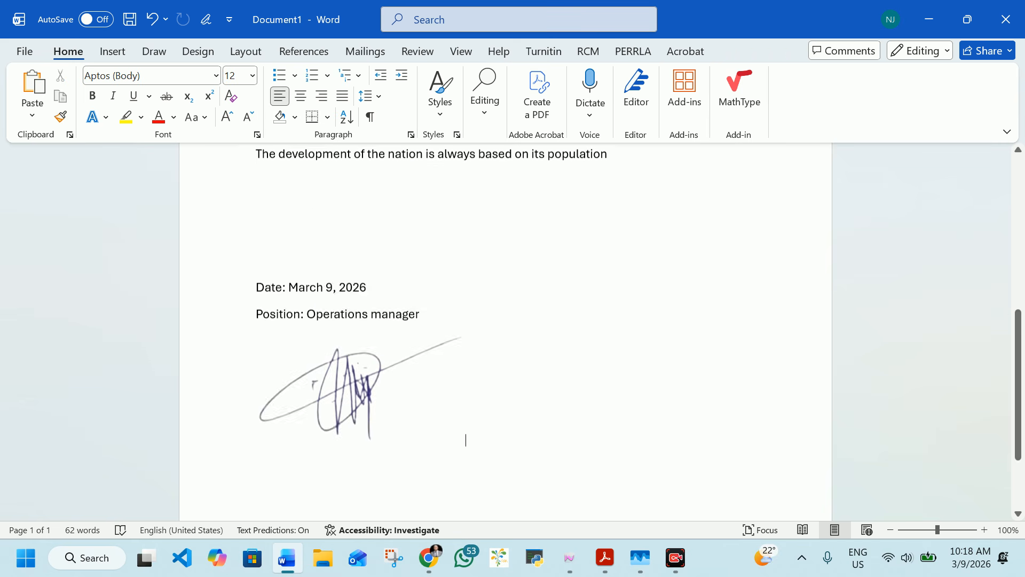
pyautogui.scroll(-7, 505, 331)
pyautogui.hotkey('shift', 'Left')
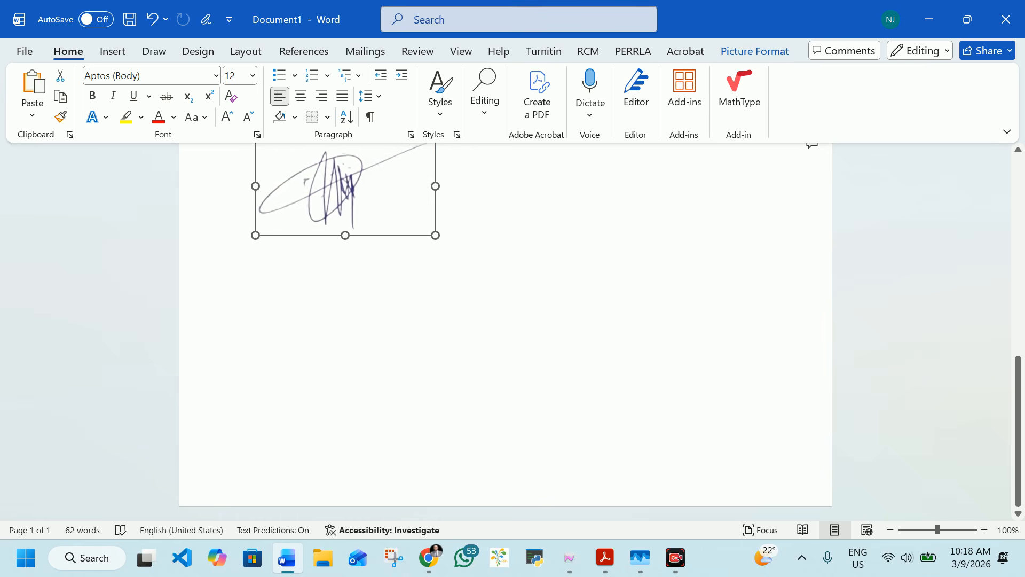
pyautogui.click(426, 300)
pyautogui.scroll(4, 426, 300)
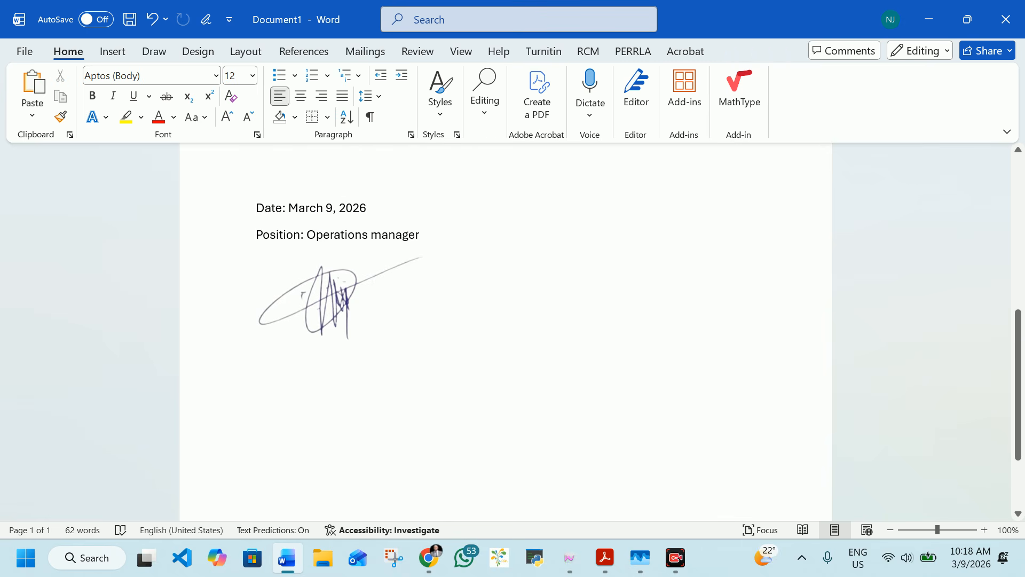
# Save the whole document as a Word Document named "The development of the nation is always based on its population" in the Documents folder.
pyautogui.hotkey('ctrl', 'a')
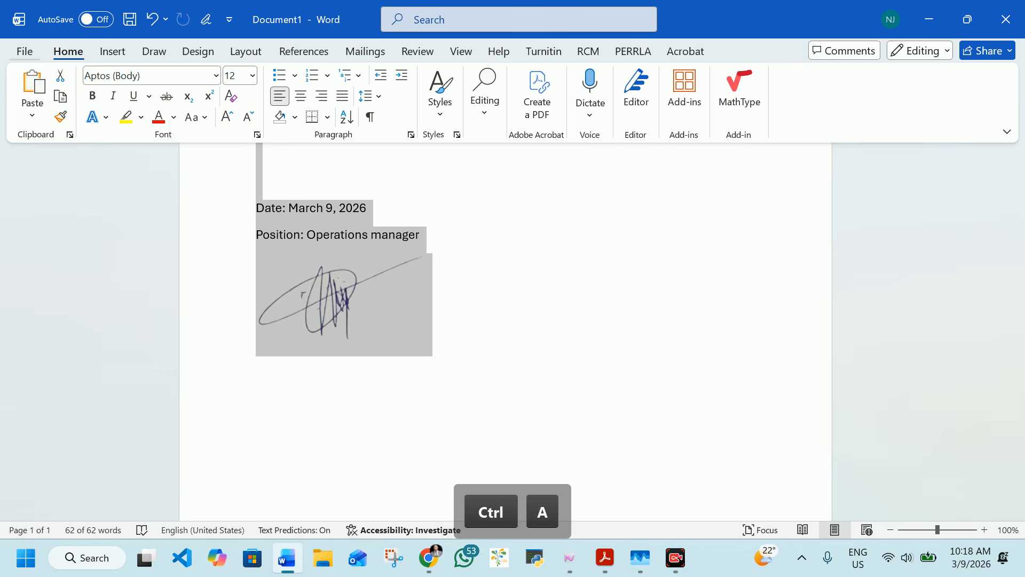
pyautogui.hotkey('alt', 'f')
pyautogui.press('a')
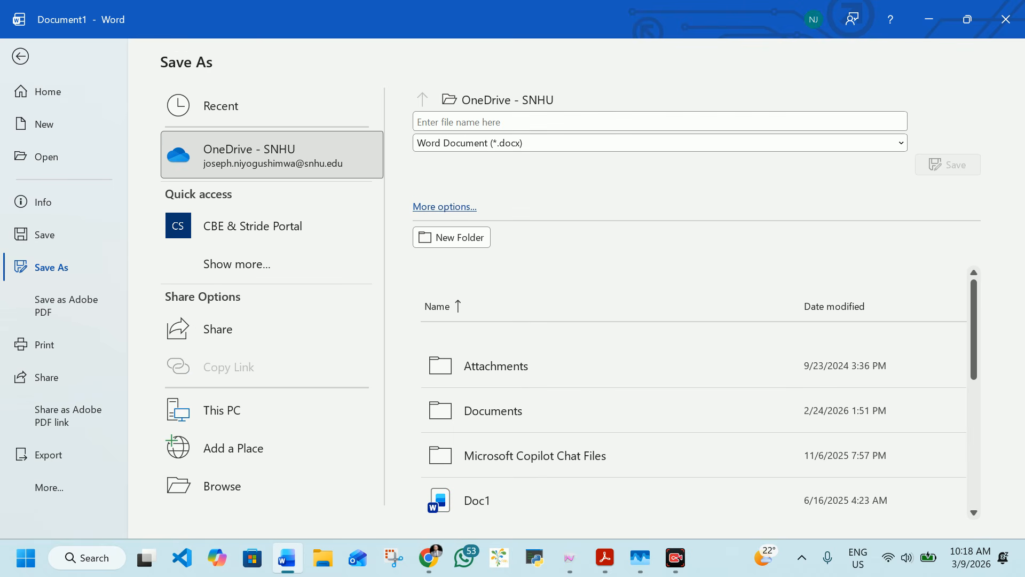
pyautogui.press('Return')
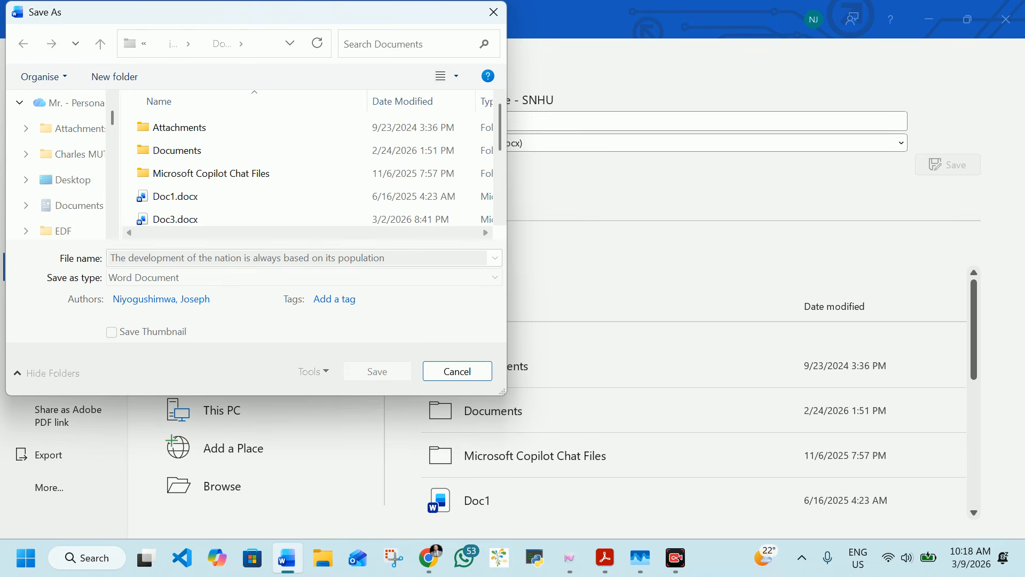
pyautogui.press('Return')
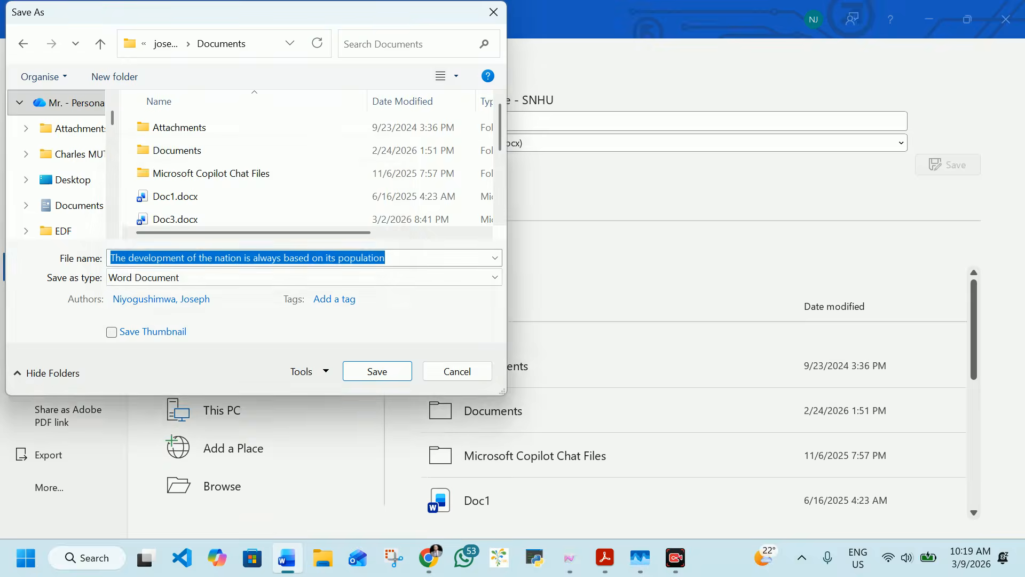
pyautogui.press('Return')
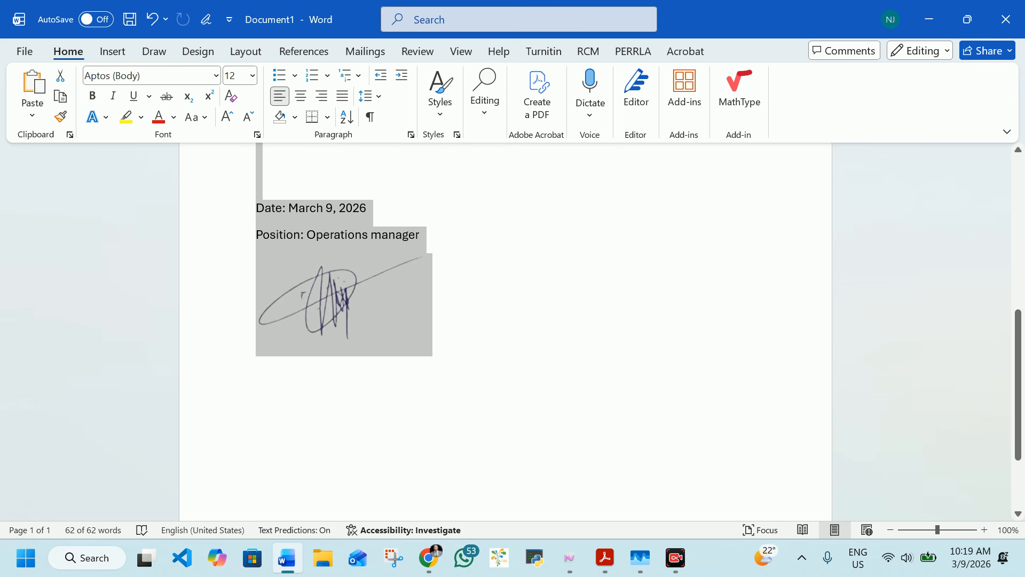
pyautogui.press('Right')
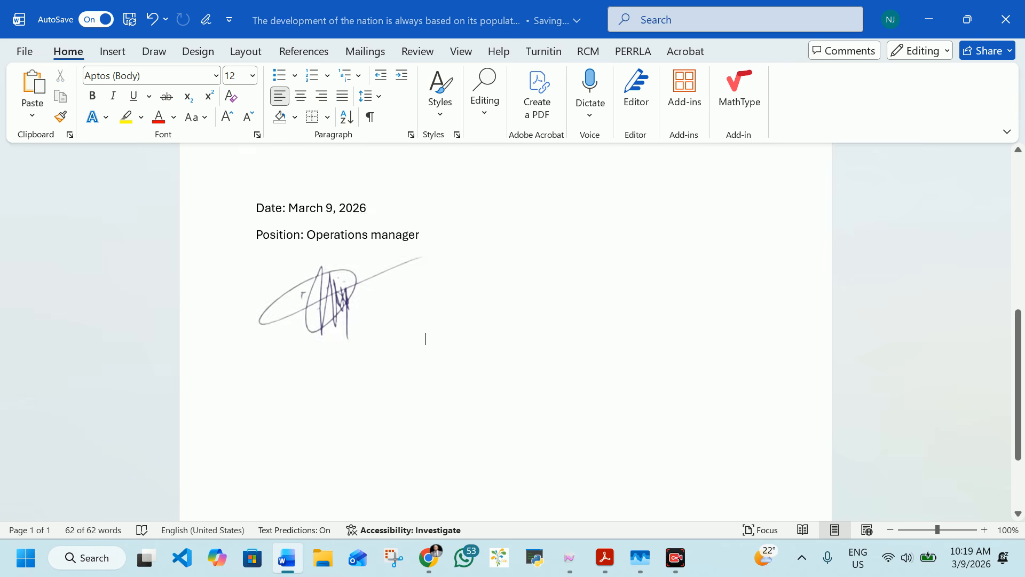
# Close the open Acrobat window and review the saved document from its first line down to the signature.
pyautogui.scroll(10, 505, 331)
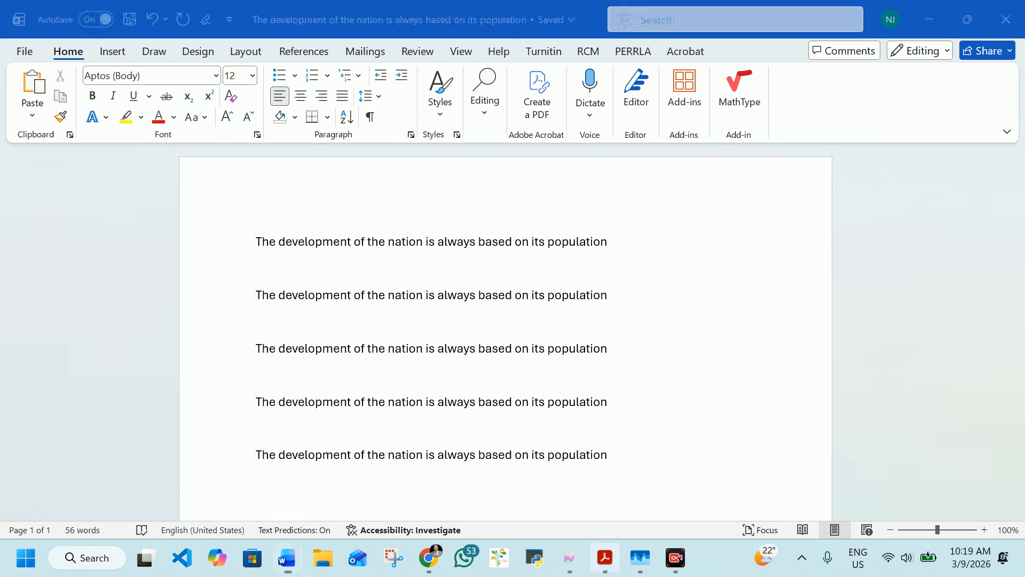
pyautogui.hotkey('alt', 'F4')
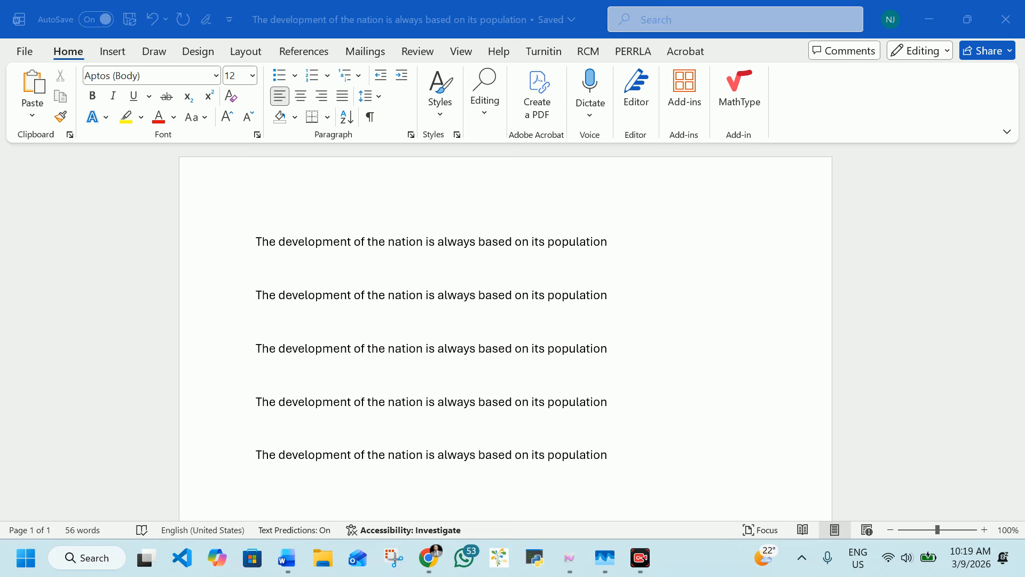
pyautogui.scroll(-10, 505, 331)
pyautogui.scroll(-2, 504, 331)
pyautogui.scroll(5, 505, 331)
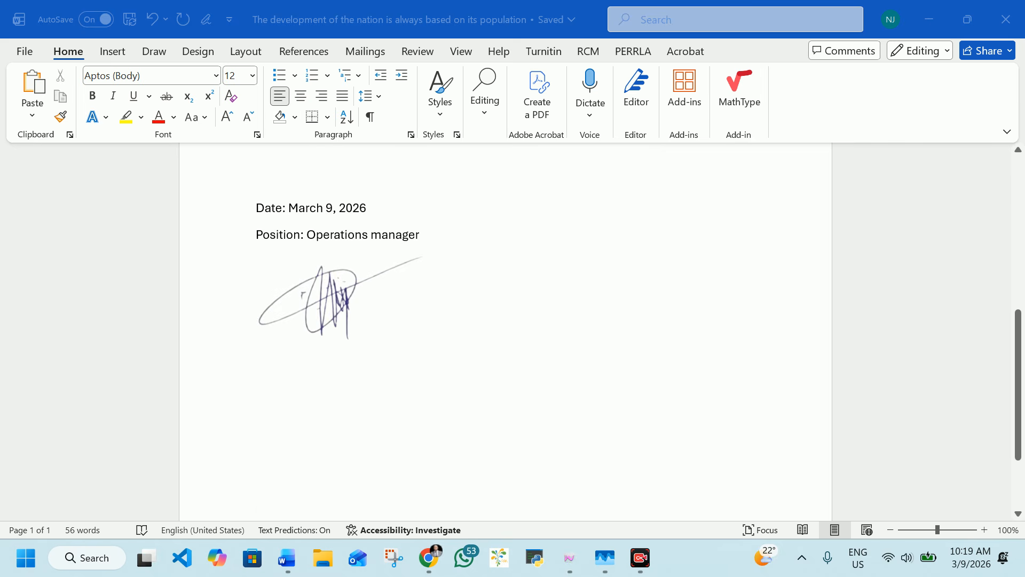
pyautogui.scroll(5, 505, 331)
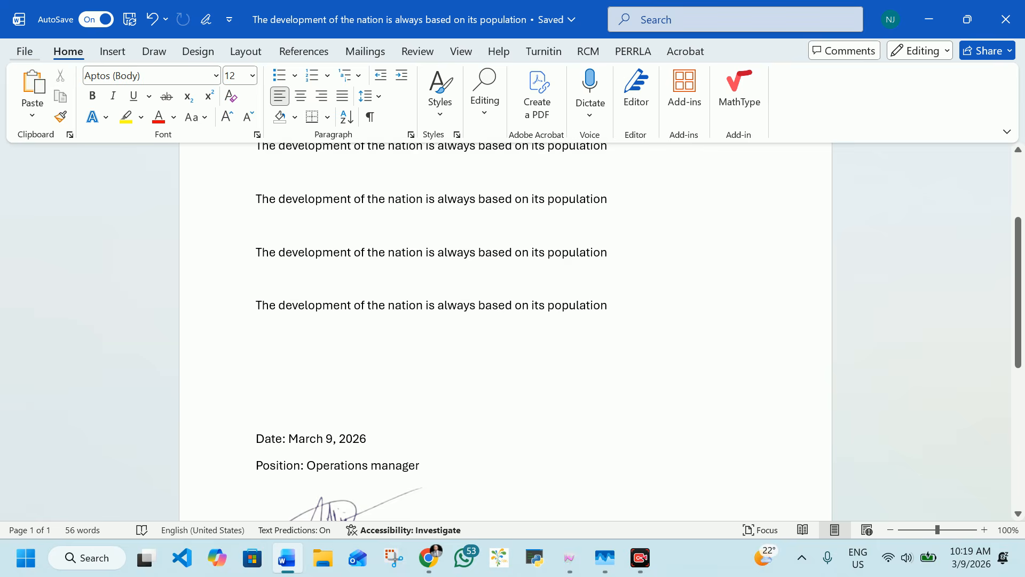
# Save a copy of the document as a PDF under the same name, with standard optimization and opening after publishing.
pyautogui.click(24, 51)
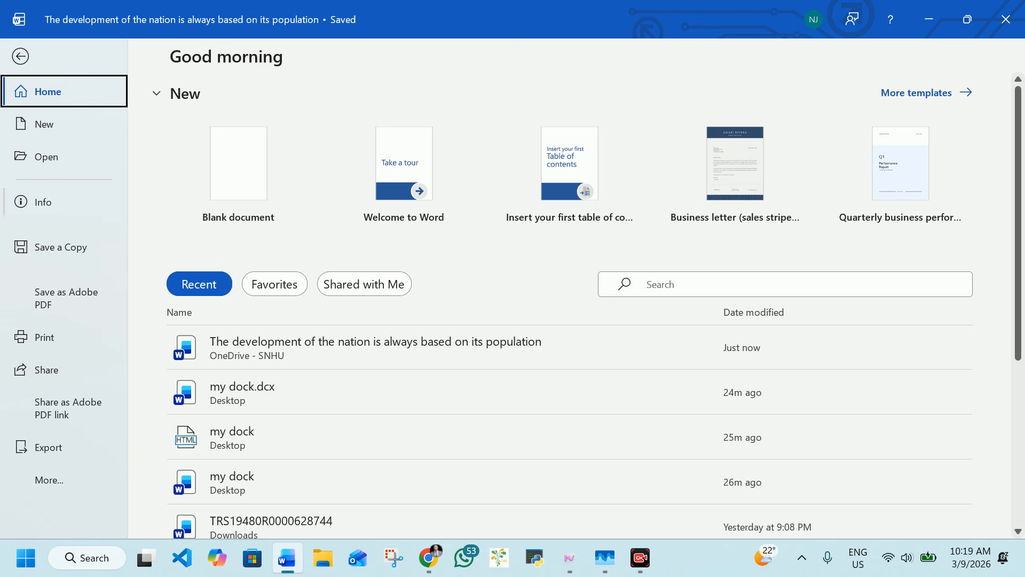
pyautogui.click(60, 247)
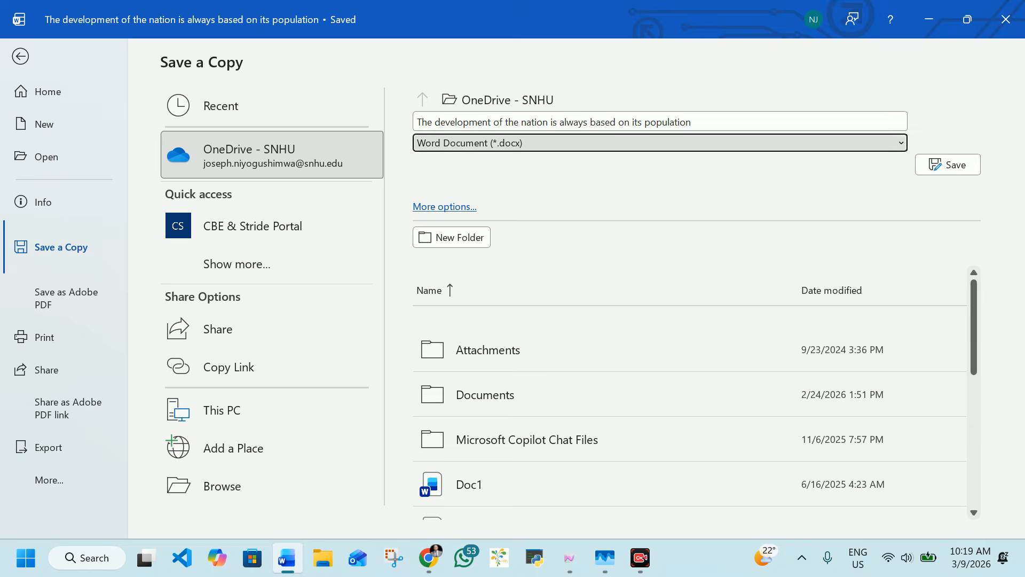
pyautogui.click(533, 143)
pyautogui.click(449, 260)
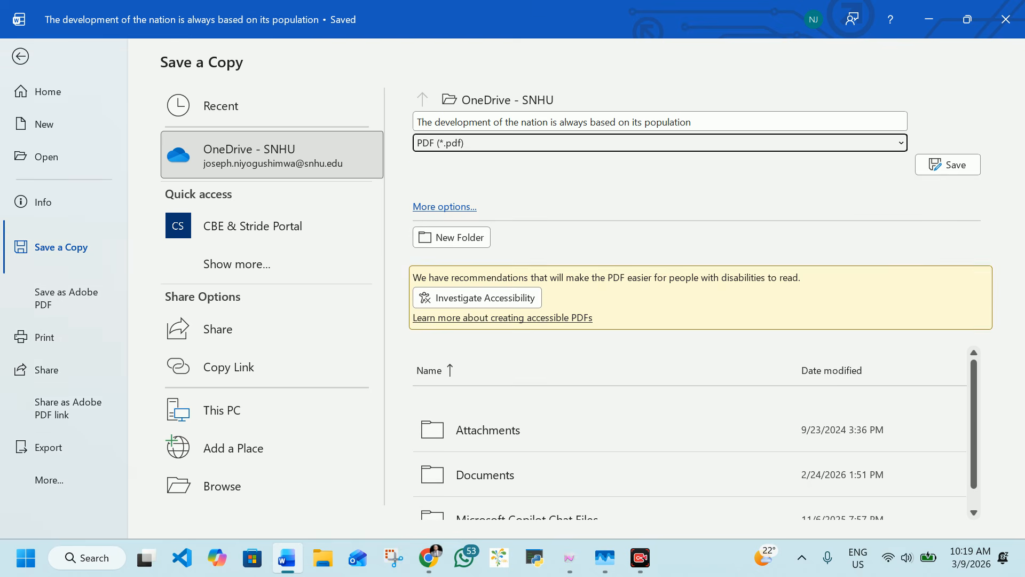
pyautogui.click(445, 206)
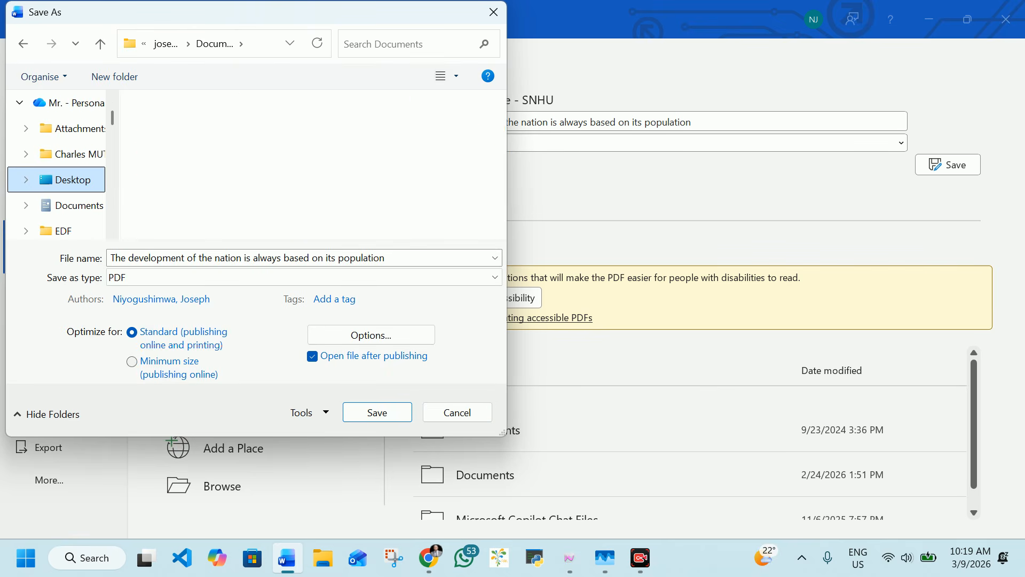
pyautogui.click(377, 412)
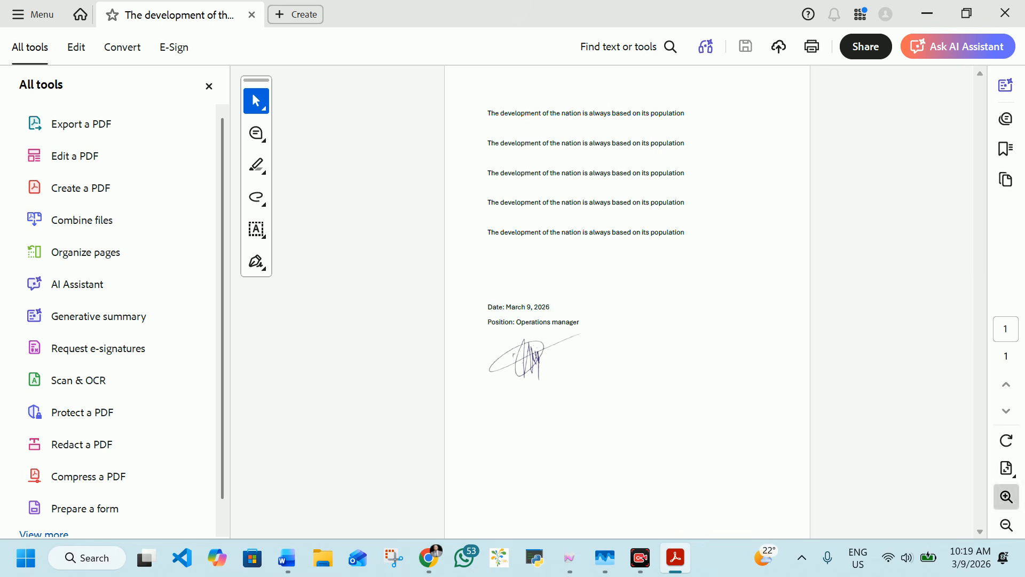
# Examine the signature below the position line in the enlarged PDF, and minimize the PDF and Word windows.
pyautogui.click(1006, 496)
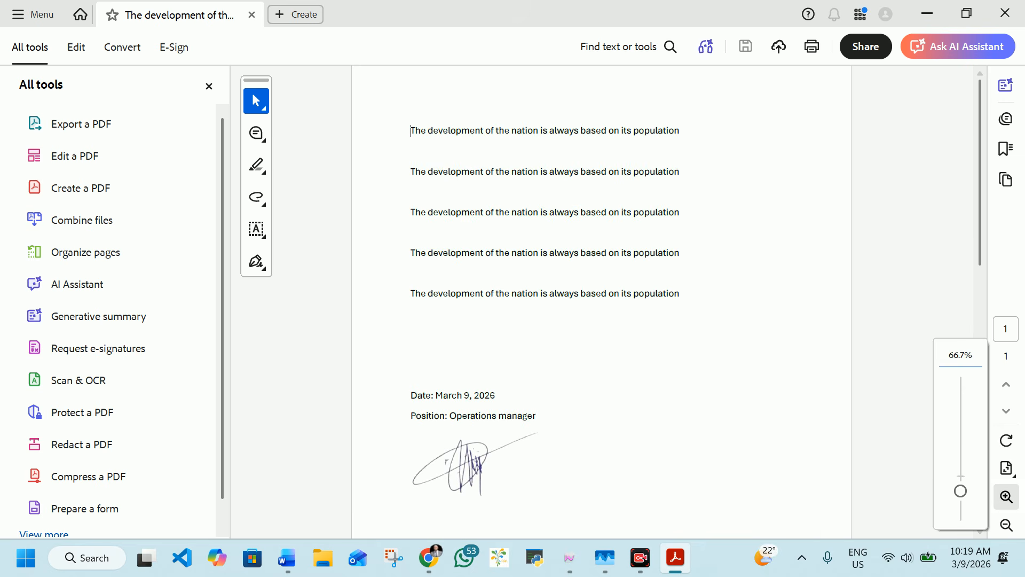
pyautogui.click(1007, 496)
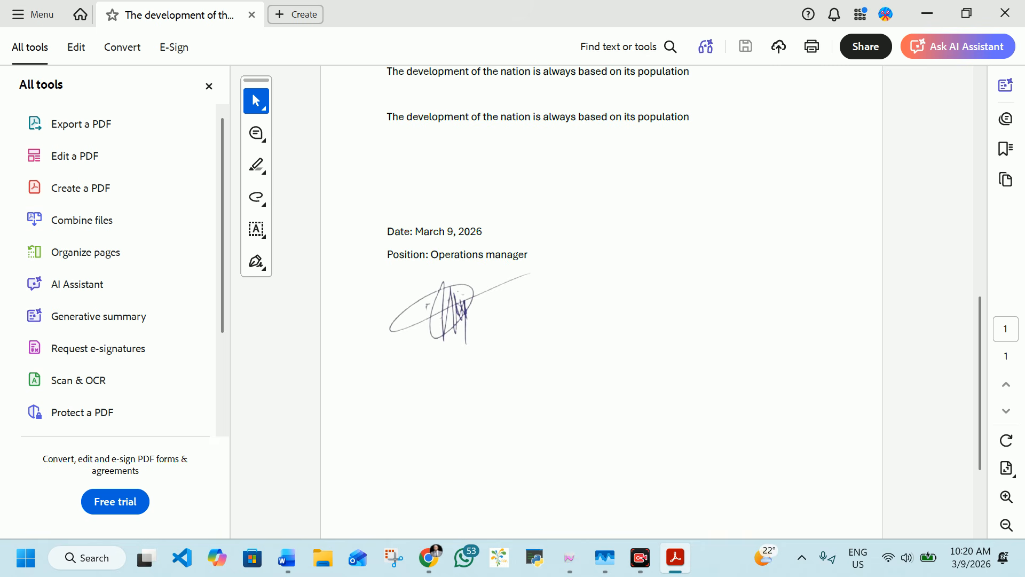
pyautogui.scroll(-1, 601, 302)
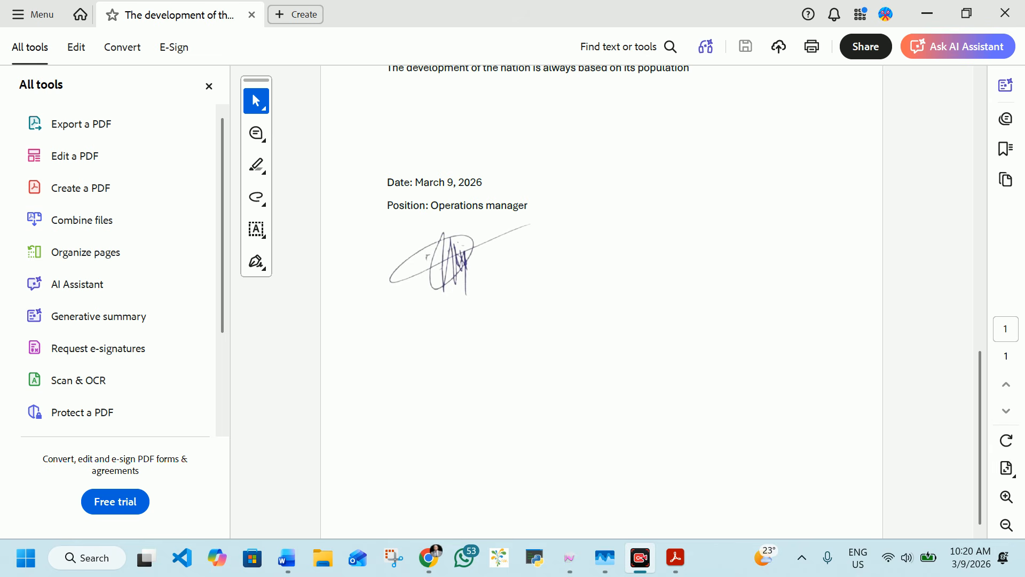
pyautogui.click(927, 13)
pyautogui.click(929, 20)
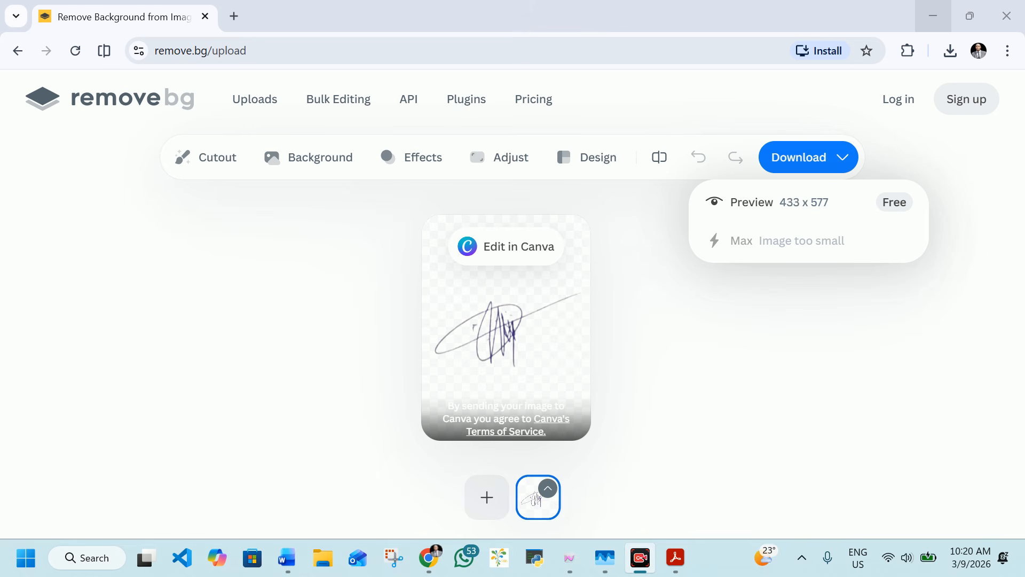